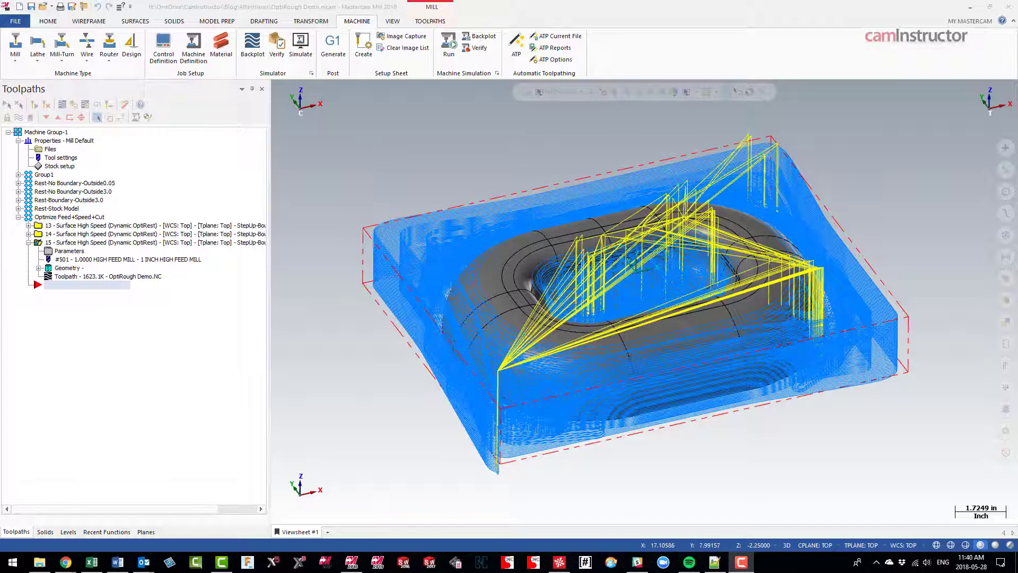
- Bring Chrome forward, maximize it, and open the Tech Exchange posts list
left_click(65, 562)
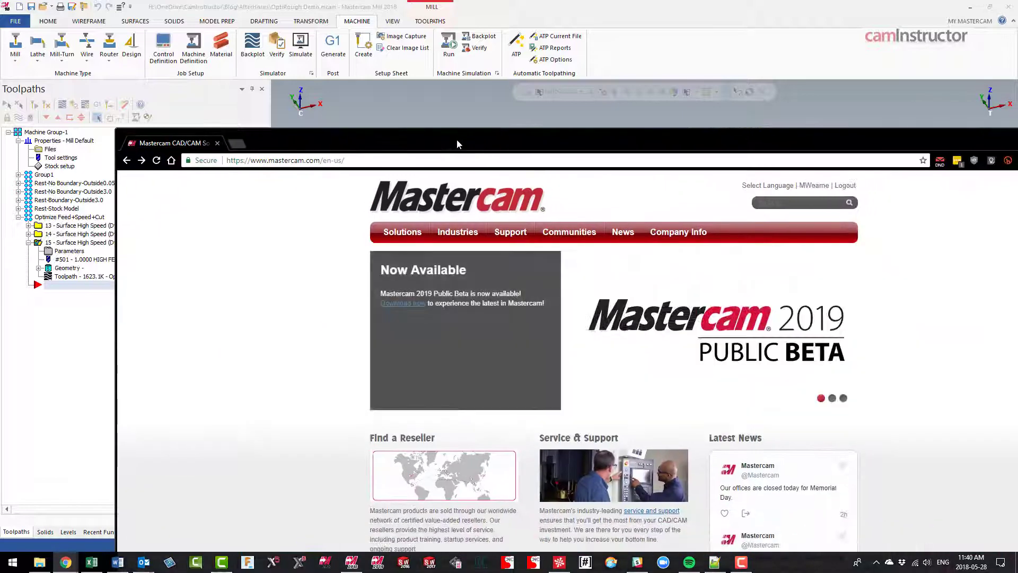
double_click(456, 139)
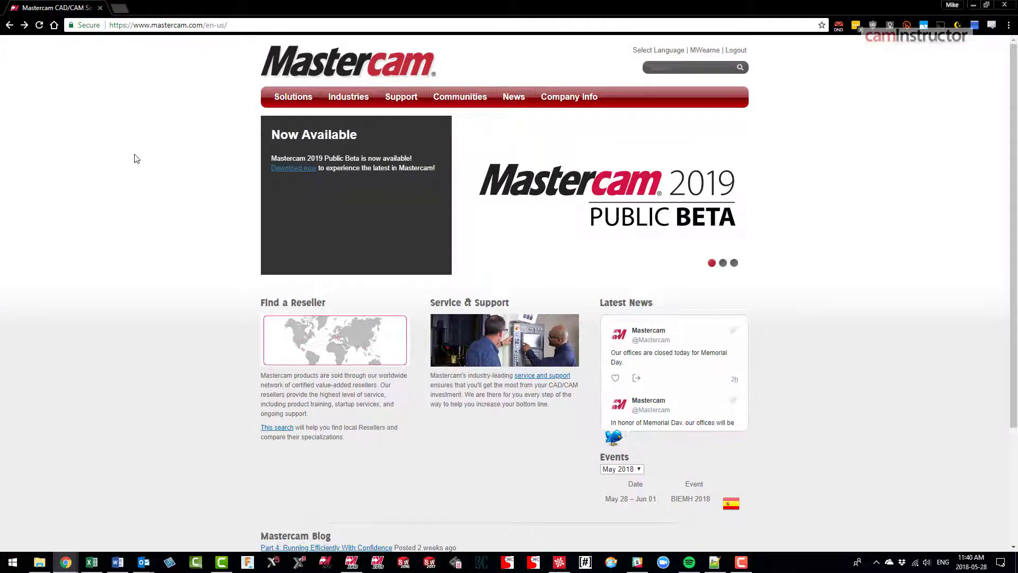
mouse_move(402, 99)
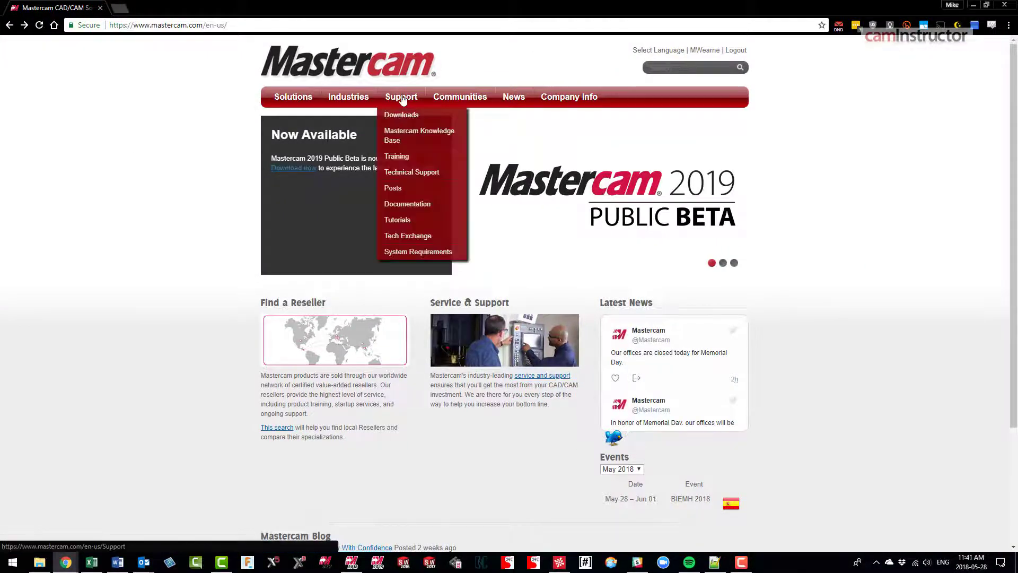
left_click(418, 235)
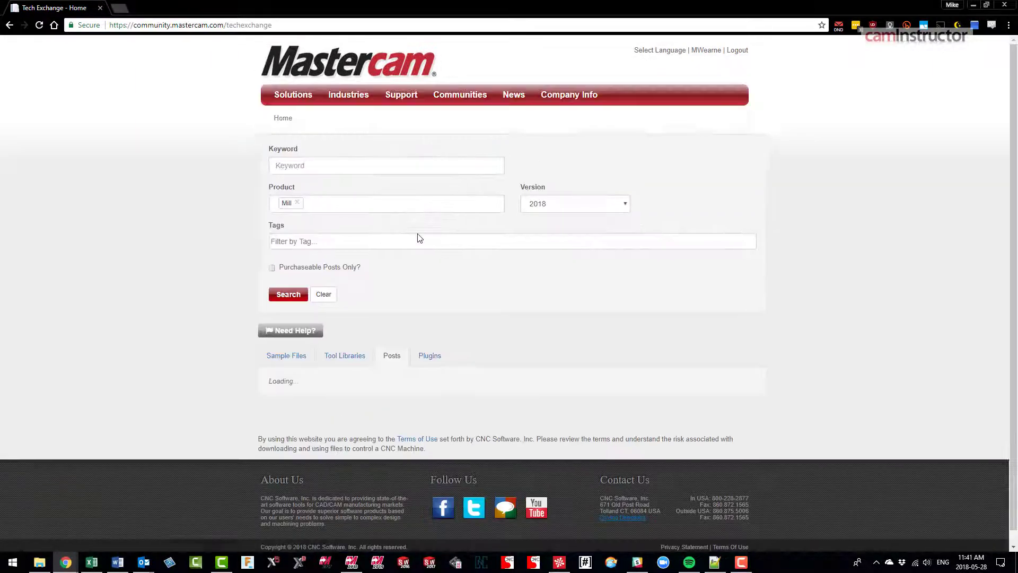
left_click(394, 359)
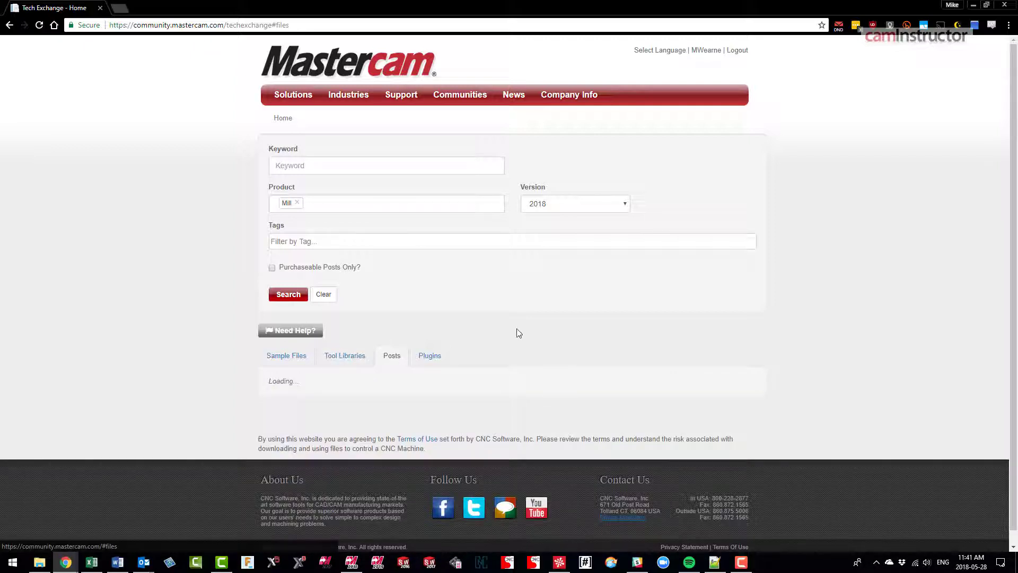
- Scroll the posts list down to the Generic Haas 3X Mill [V2018].ZIP package
scroll(788, 321, "down", 3)
scroll(858, 260, "down", 2)
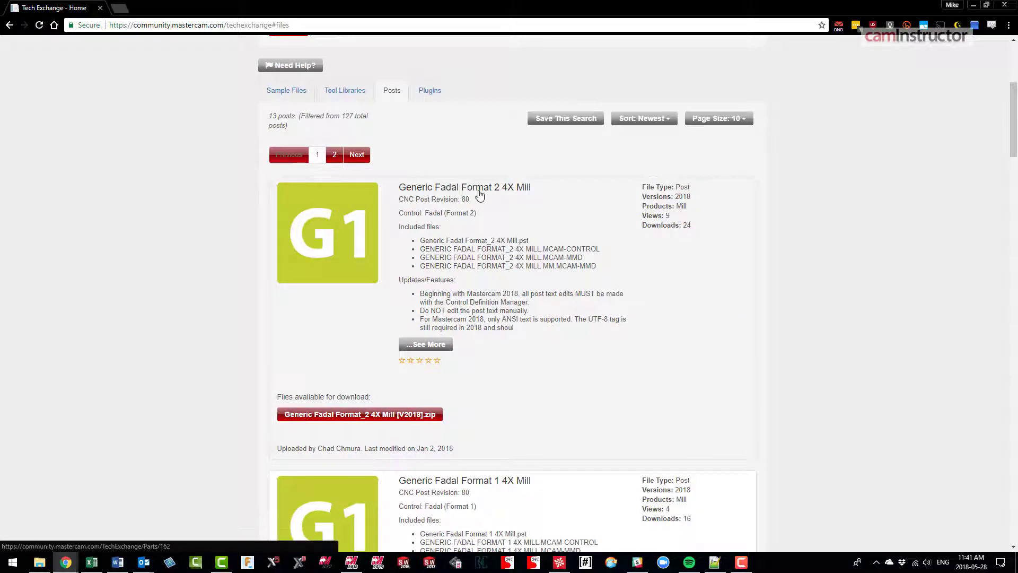
scroll(740, 264, "down", 5)
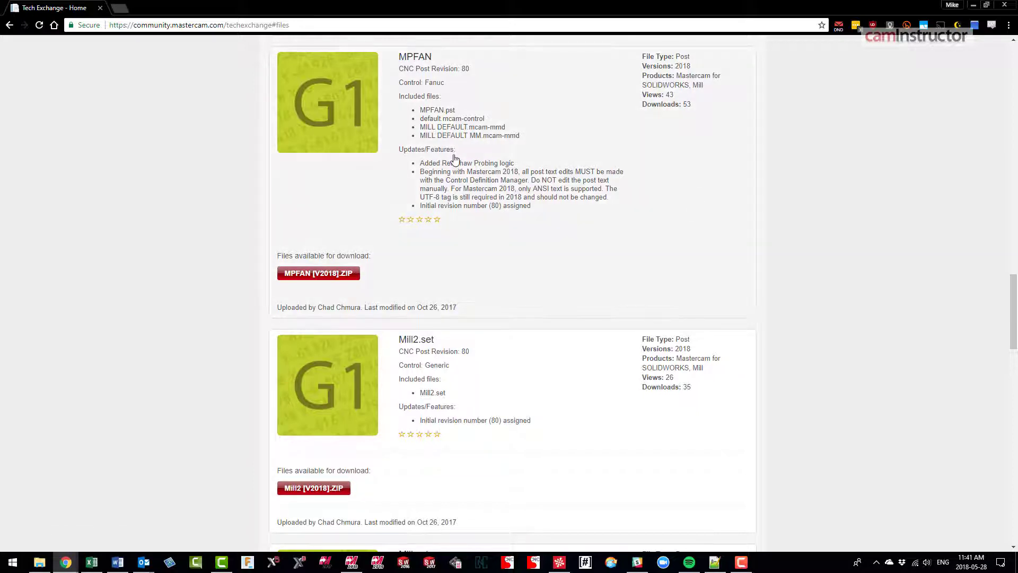
scroll(805, 213, "down", 6)
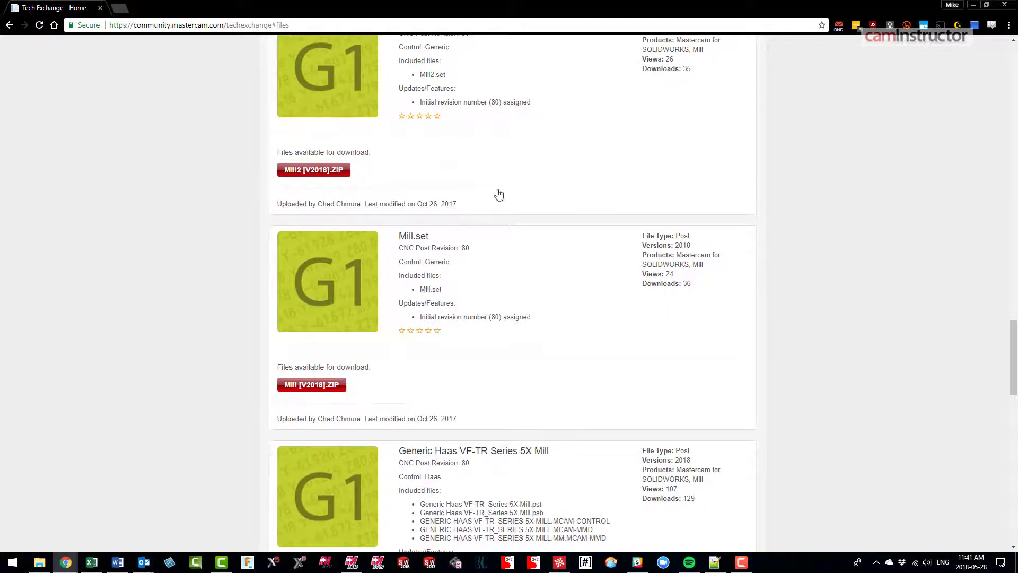
scroll(787, 213, "down", 6)
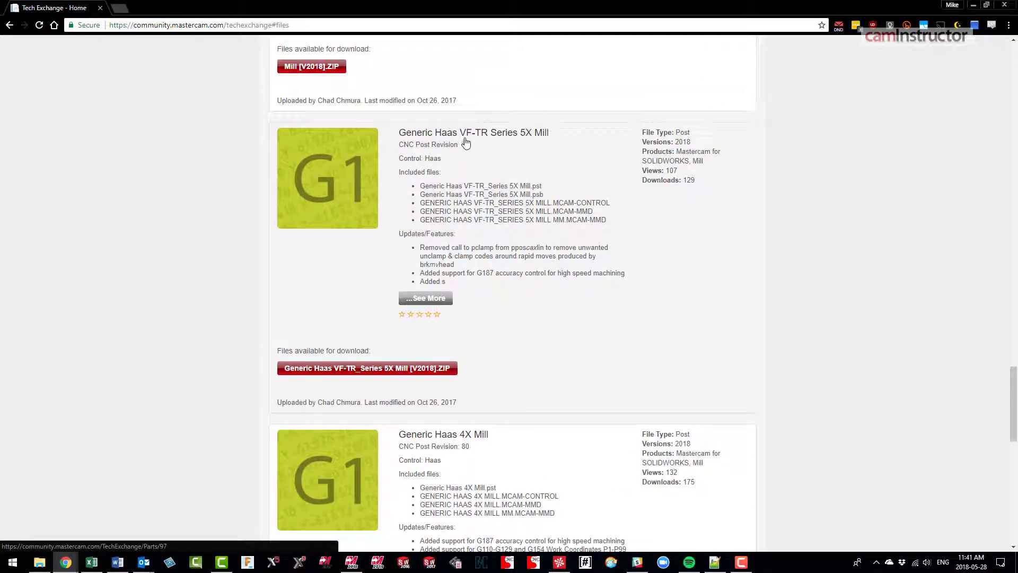
scroll(748, 220, "down", 1)
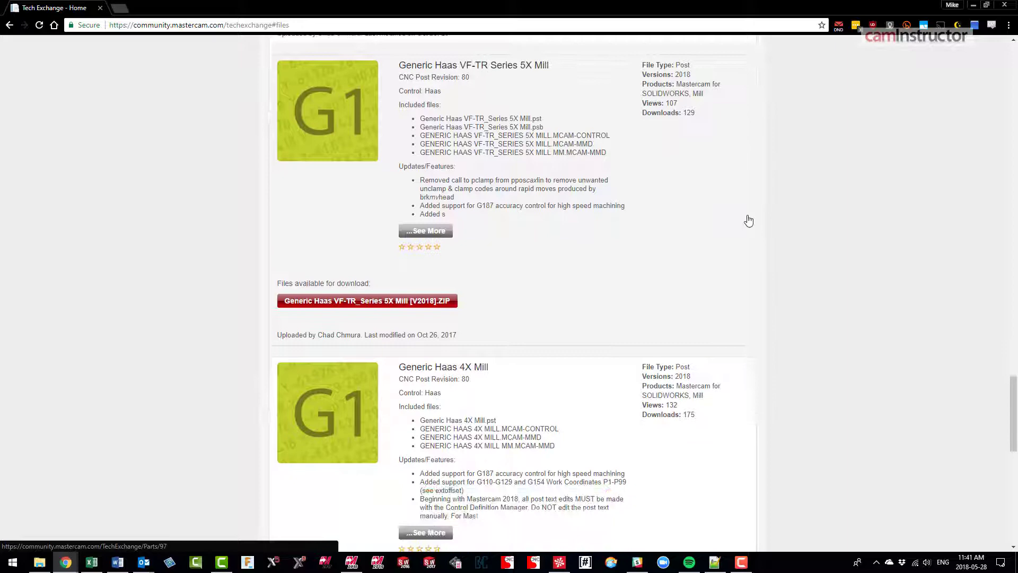
scroll(749, 221, "down", 1)
scroll(504, 180, "up", 2)
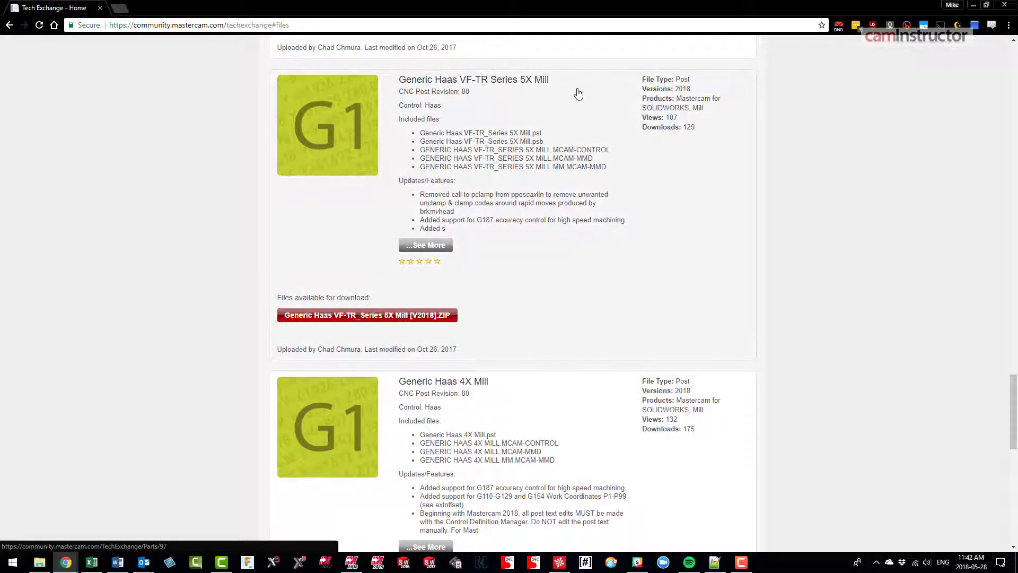
scroll(806, 171, "down", 4)
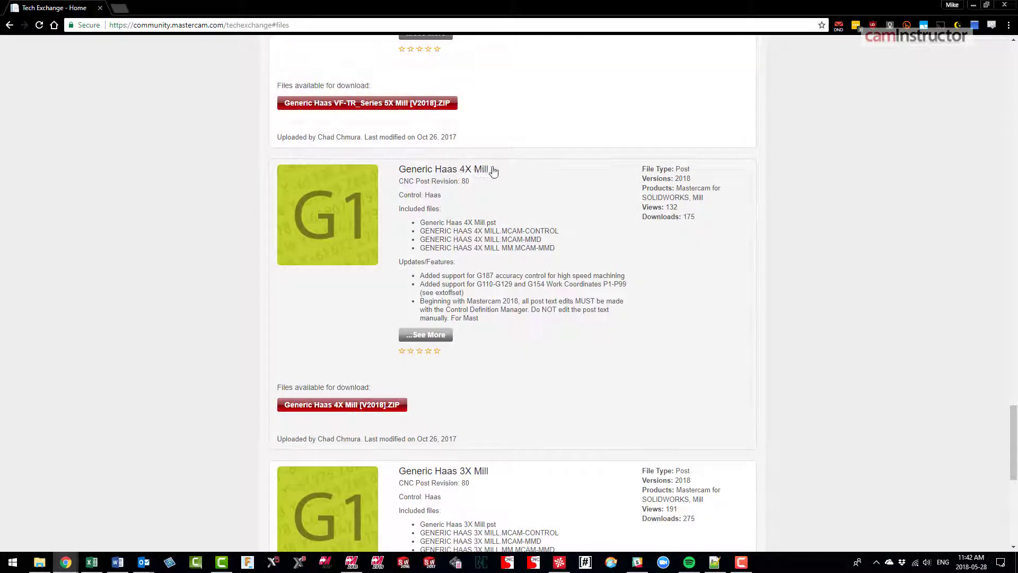
scroll(822, 212, "down", 1)
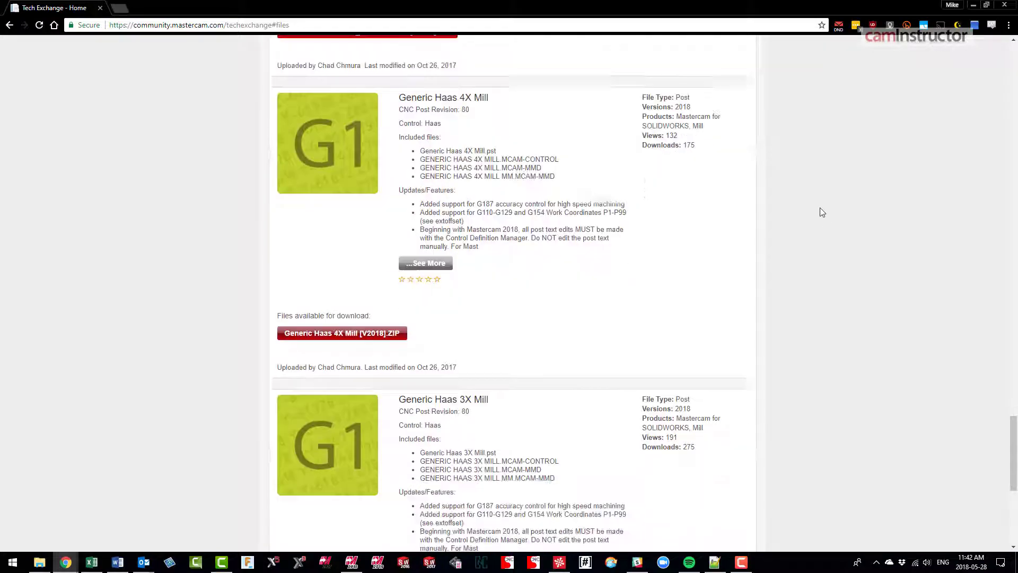
scroll(821, 212, "down", 3)
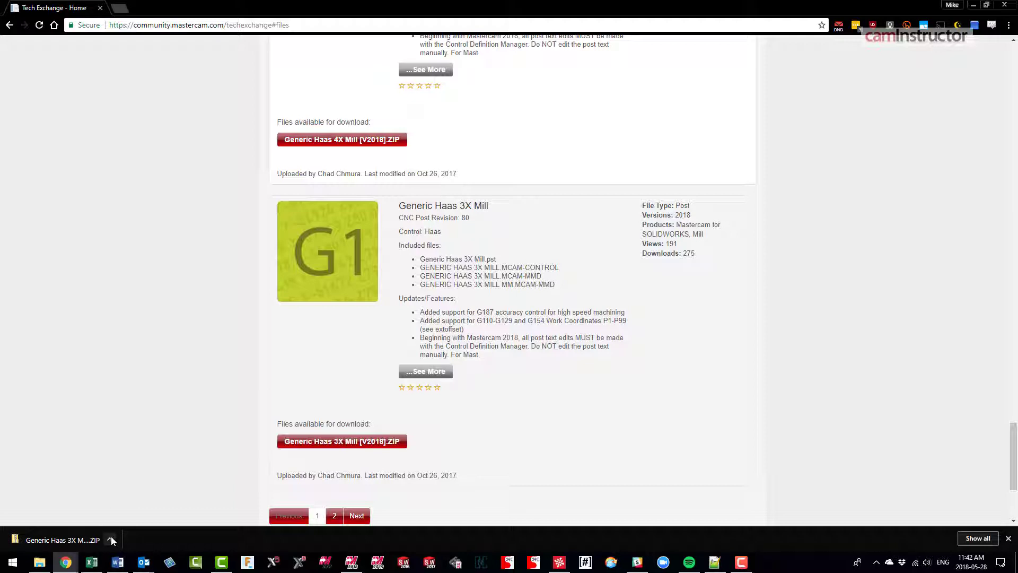
- Move the downloaded Generic Haas 3X Mill ZIP from Downloads to the Desktop, then minimize Explorer and Chrome
left_click(112, 540)
left_click(153, 504)
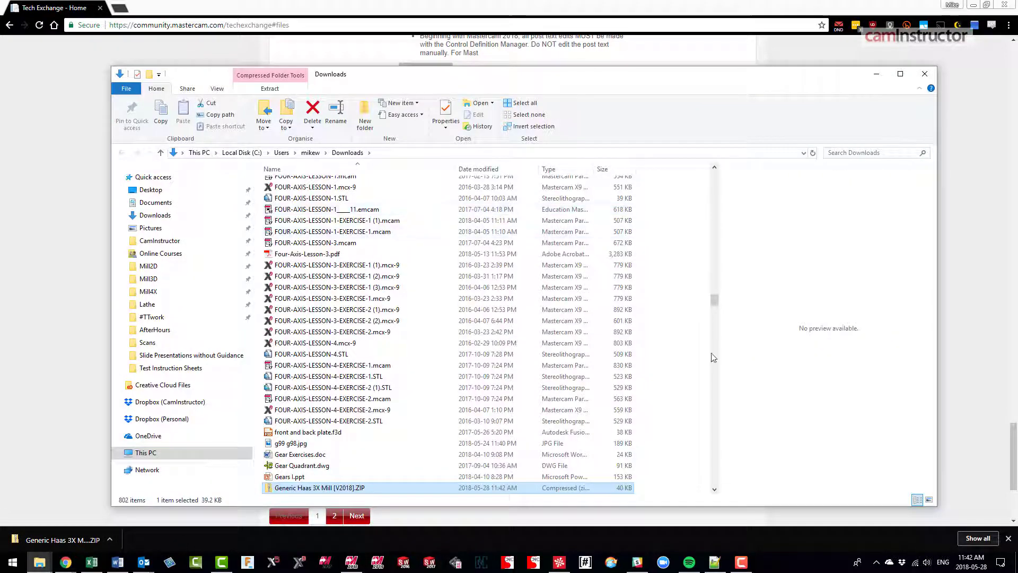
left_click_drag(329, 490, 180, 195)
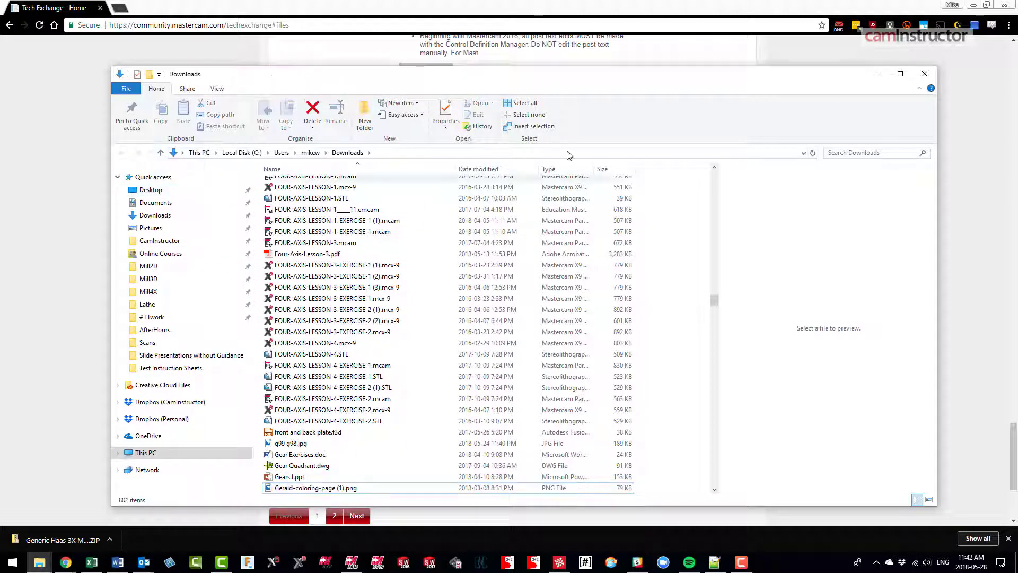
left_click(875, 73)
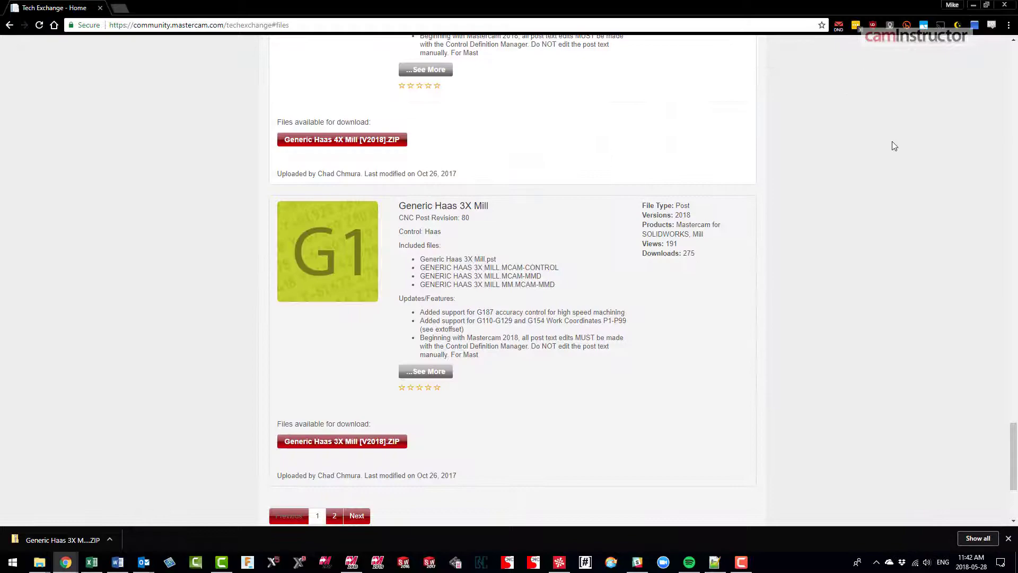
left_click(975, 6)
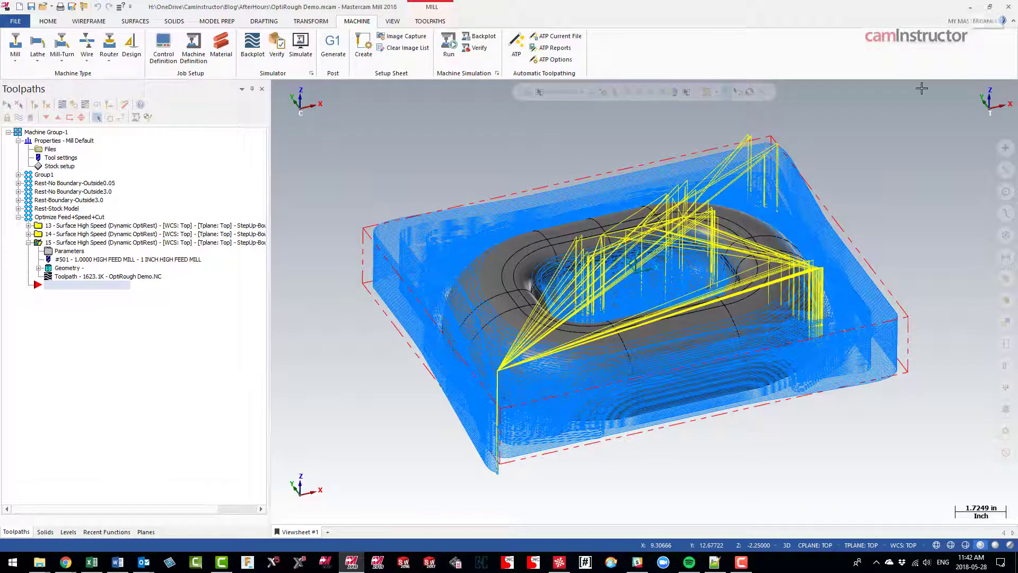
- Extract the Generic Haas 3X Mill [V2018] ZIP into a folder on the desktop
left_click(1015, 566)
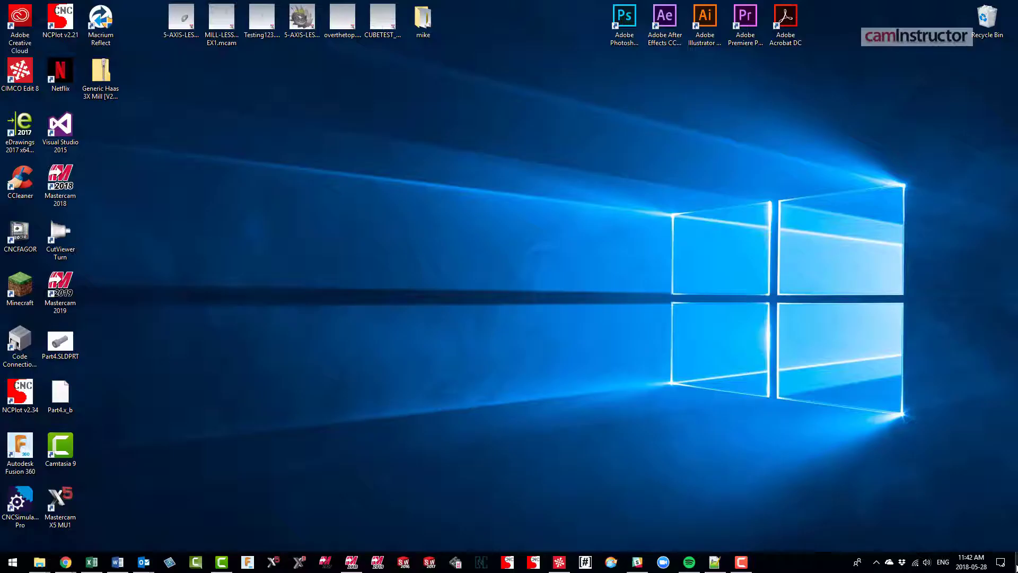
left_click_drag(93, 75, 414, 235)
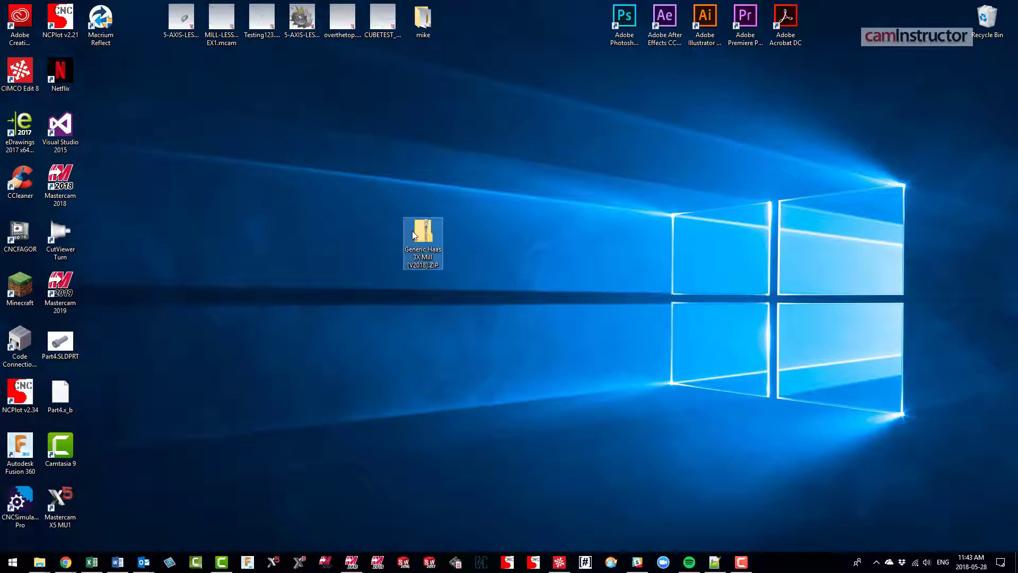
right_click(424, 259)
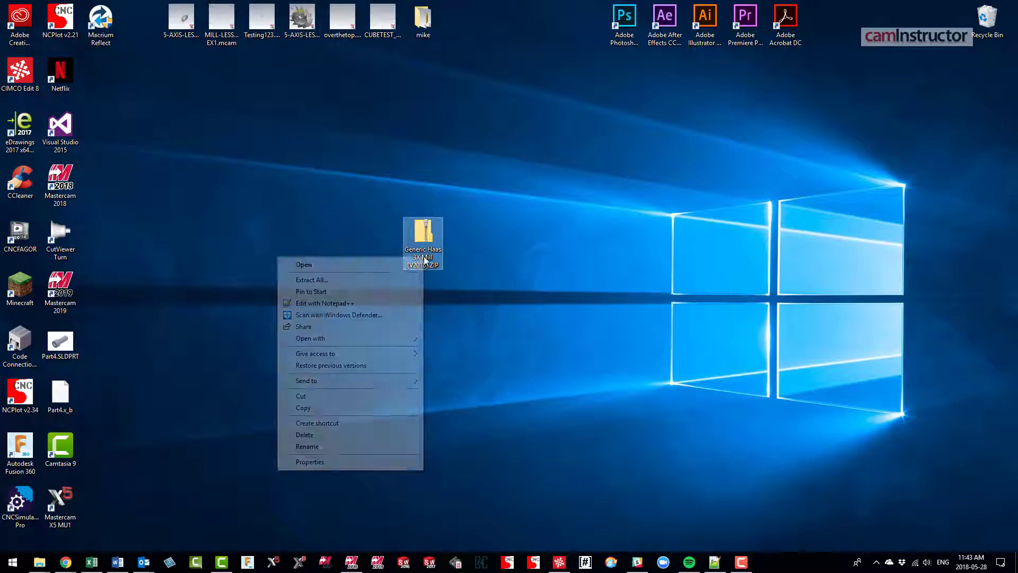
left_click(323, 280)
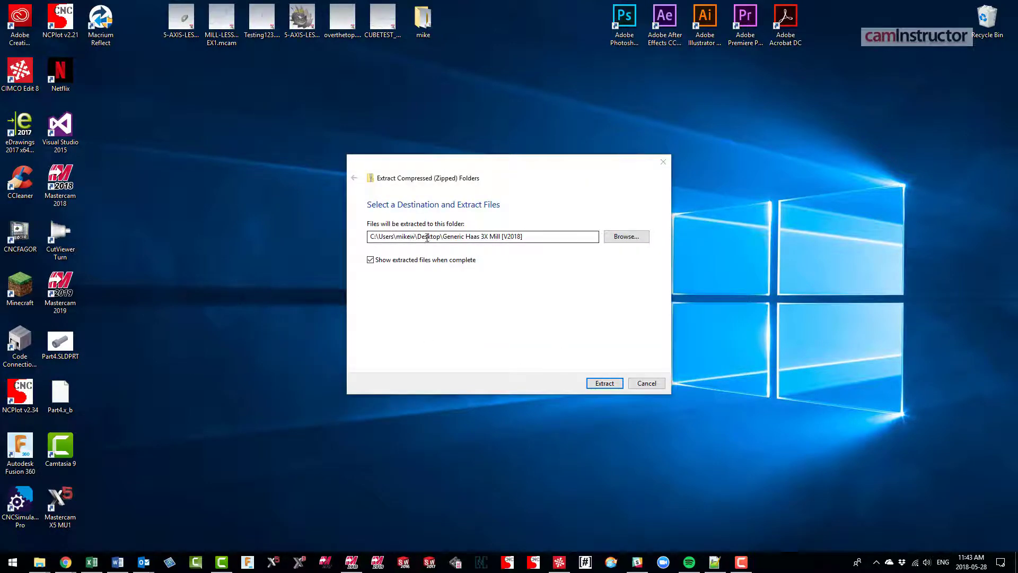
left_click(611, 385)
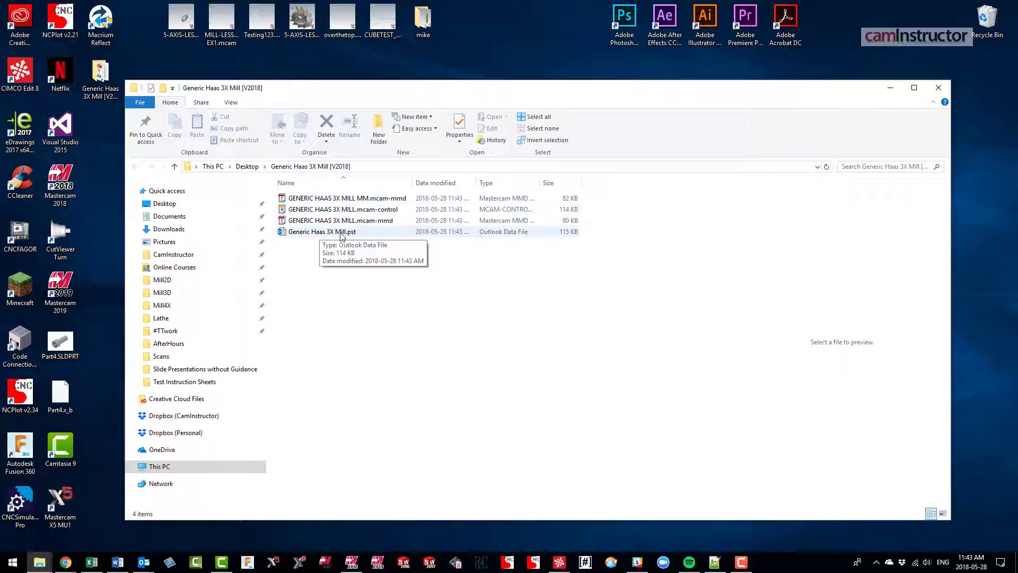
left_click(889, 89)
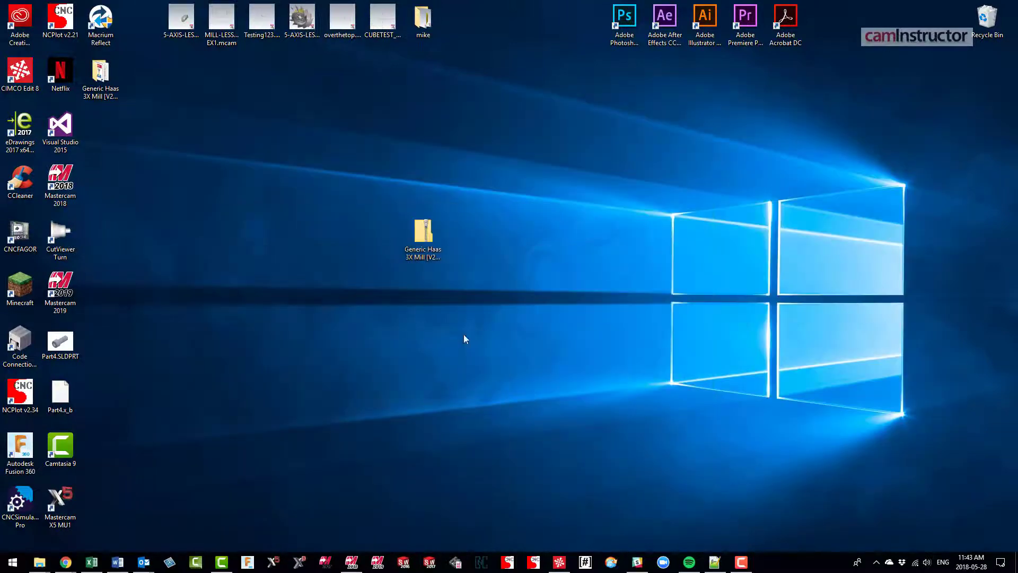
- Post only the selected OptiRough operation to an NC file with MPFAN, declining to post all operations
left_click(354, 561)
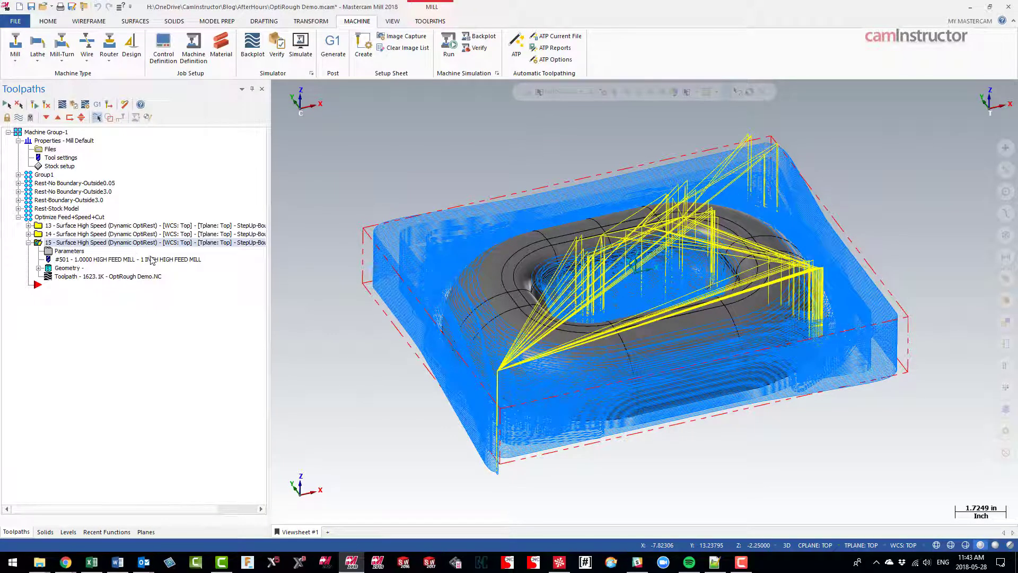
left_click(97, 104)
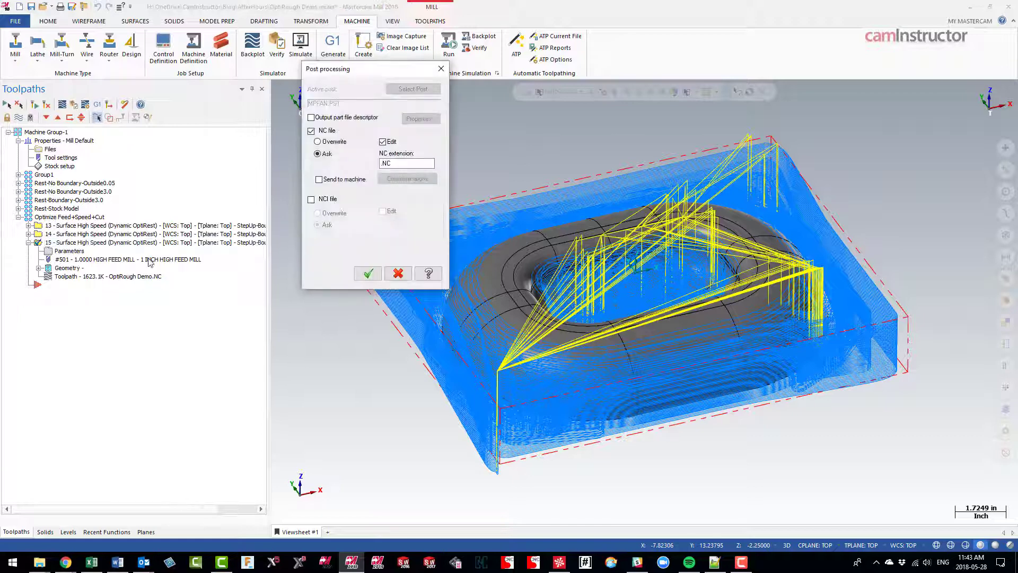
left_click(369, 272)
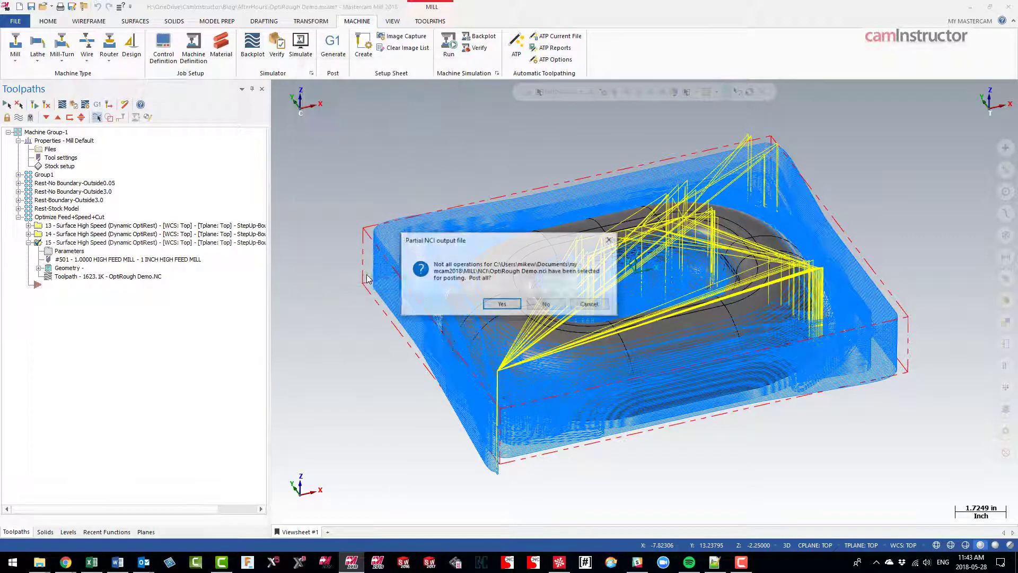
left_click(545, 304)
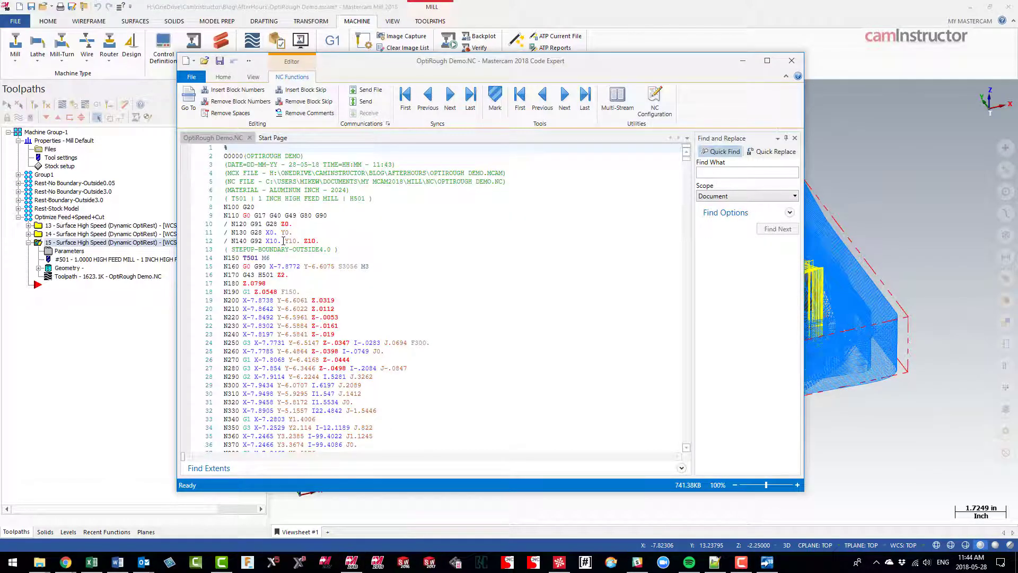
- Inspect tool T501, the tool-change lines 14–16, the G3 arcs on lines 24–25, and spindle start
double_click(251, 258)
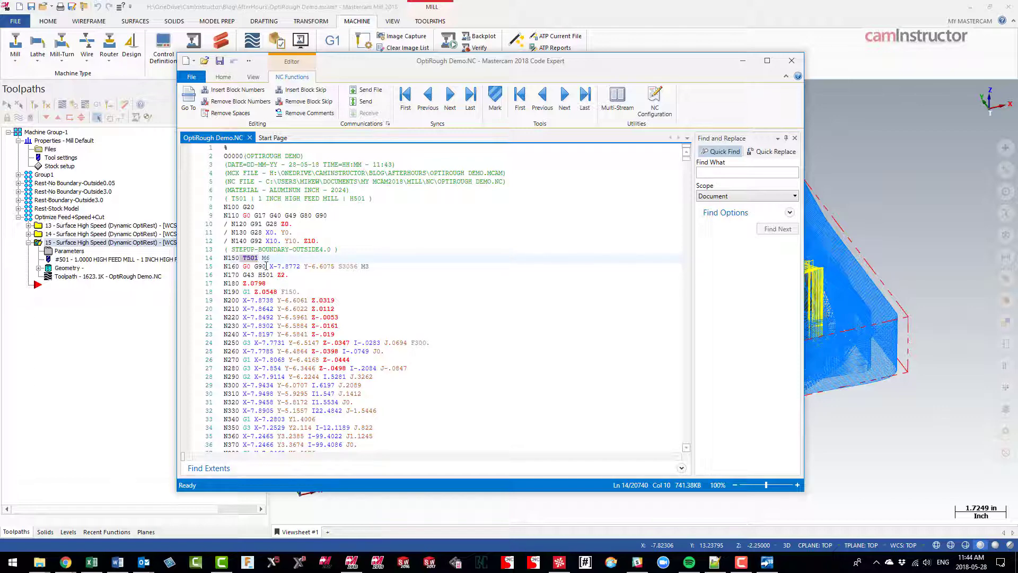
left_click(248, 259)
left_click_drag(243, 267, 304, 277)
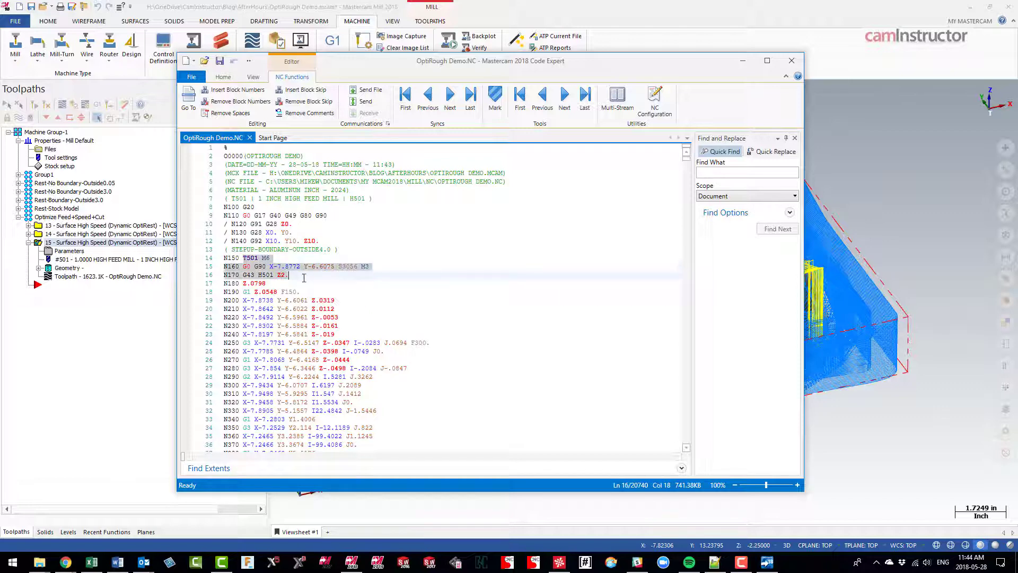
left_click(304, 278)
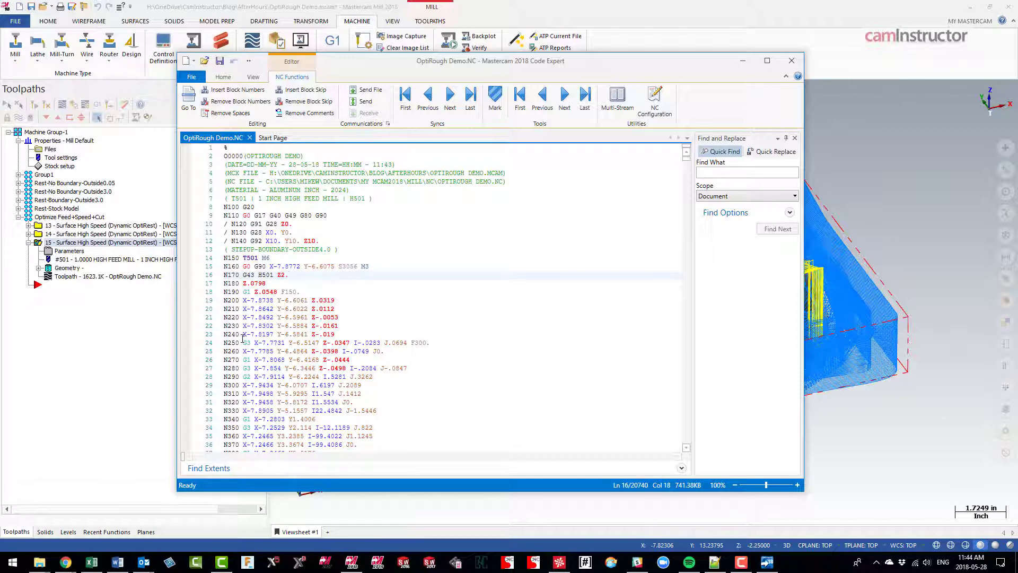
left_click_drag(243, 341, 437, 348)
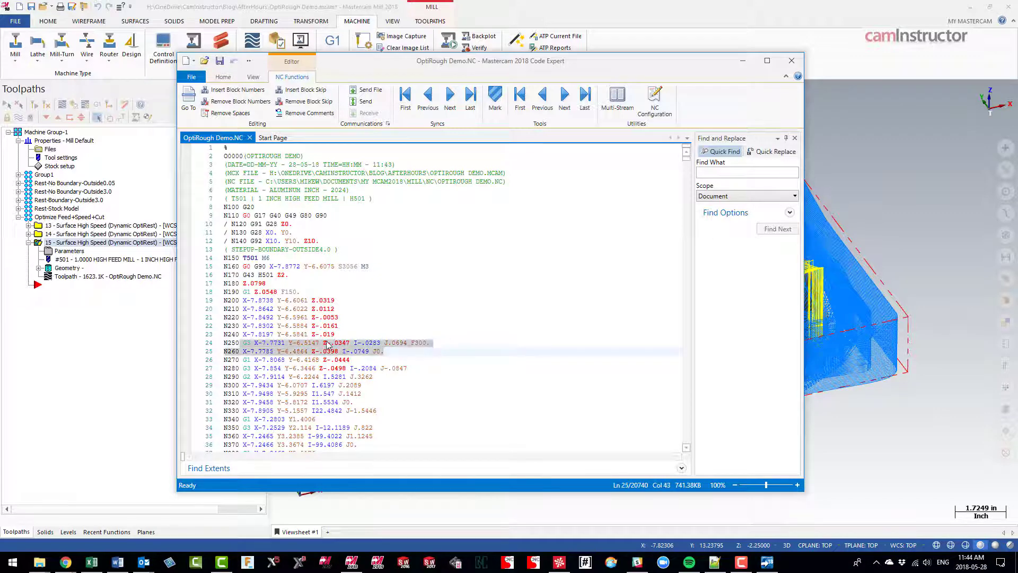
left_click(262, 344)
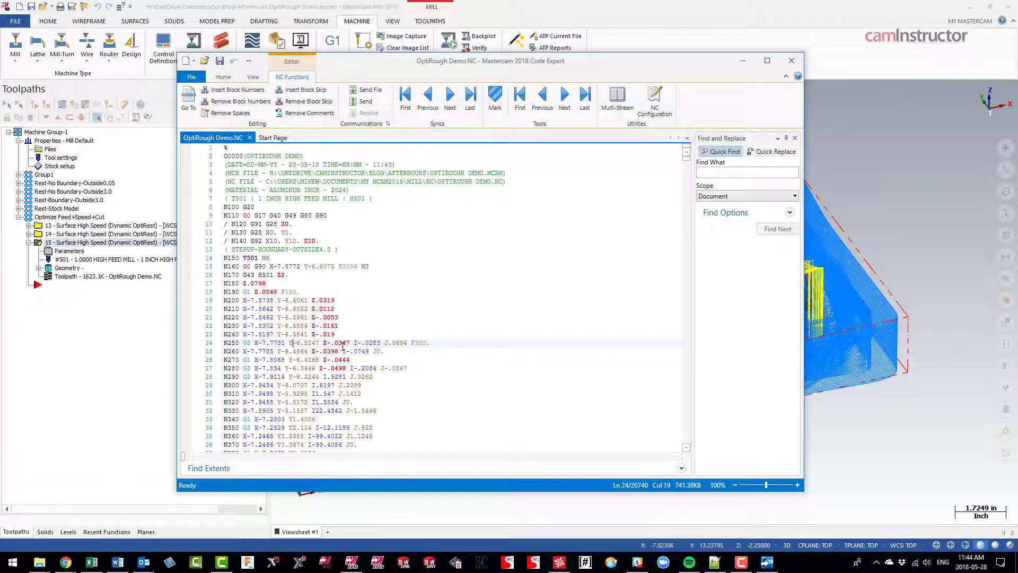
left_click_drag(243, 343, 355, 344)
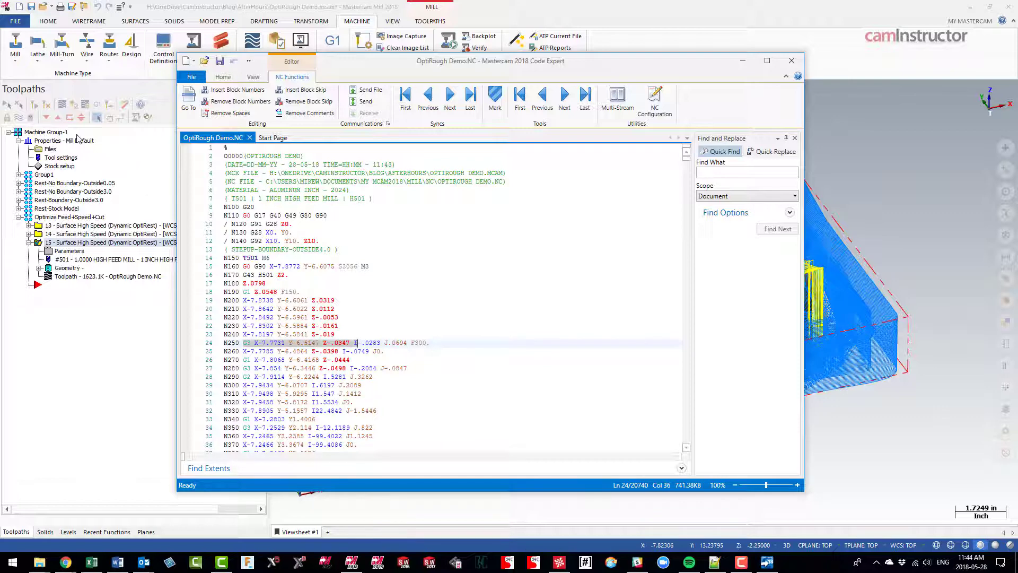
left_click(297, 292)
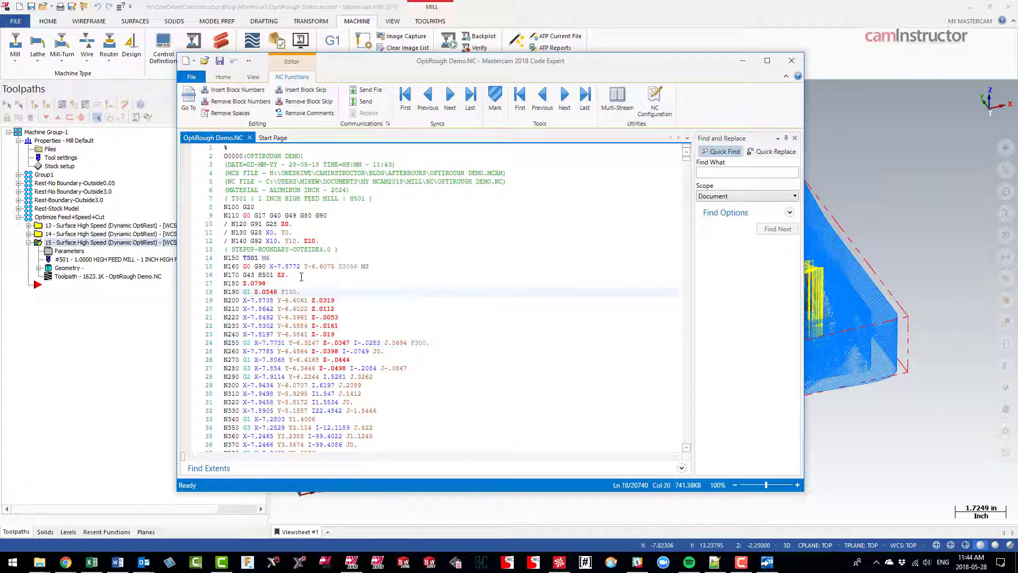
left_click(320, 266)
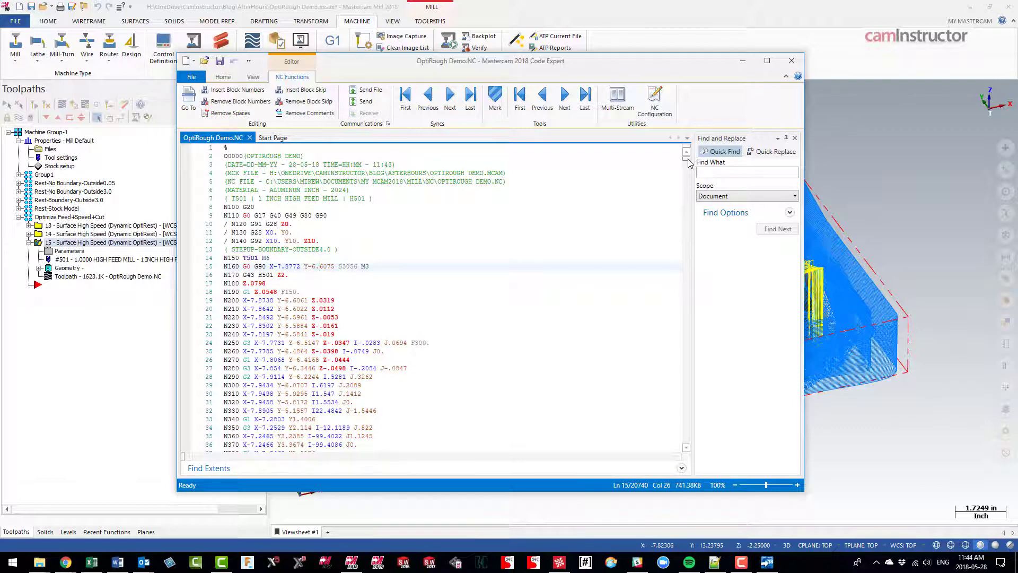
- Check the M30 end, the G43 H501 Z2. offset and feed moves on lines 18–25, then close Code Expert
left_click_drag(686, 158, 686, 443)
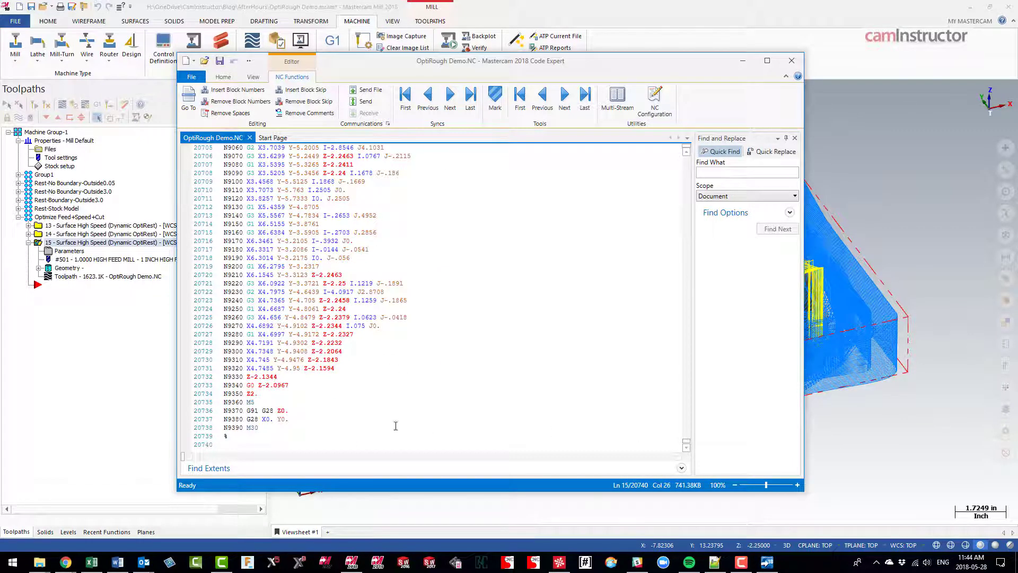
left_click(205, 429)
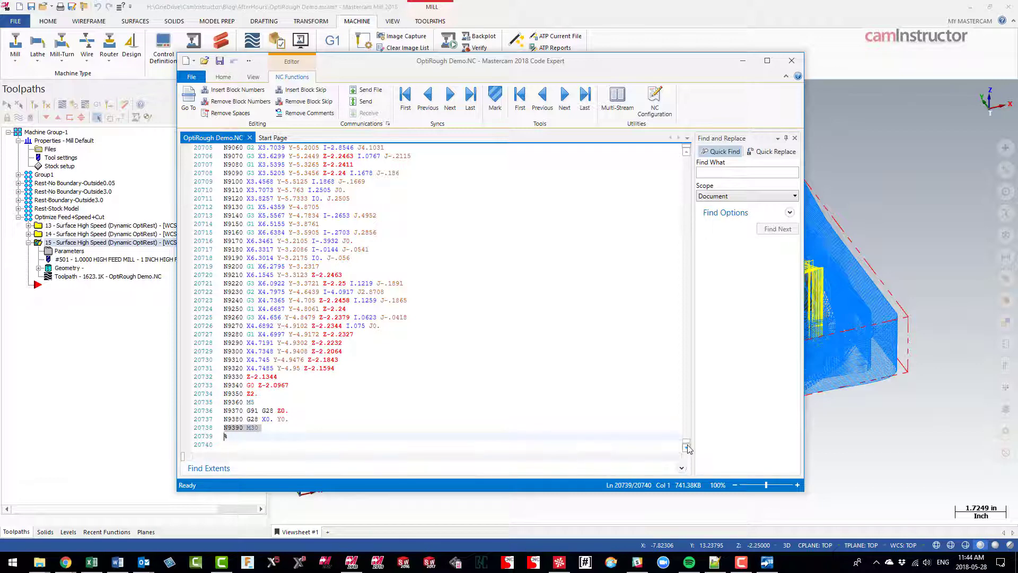
left_click_drag(687, 444, 686, 158)
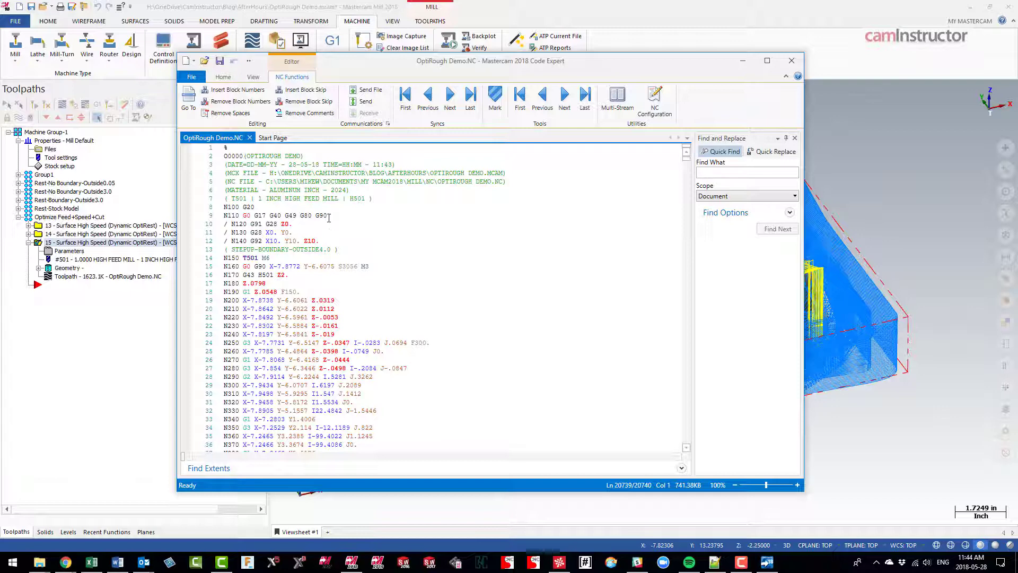
left_click_drag(243, 274, 289, 275)
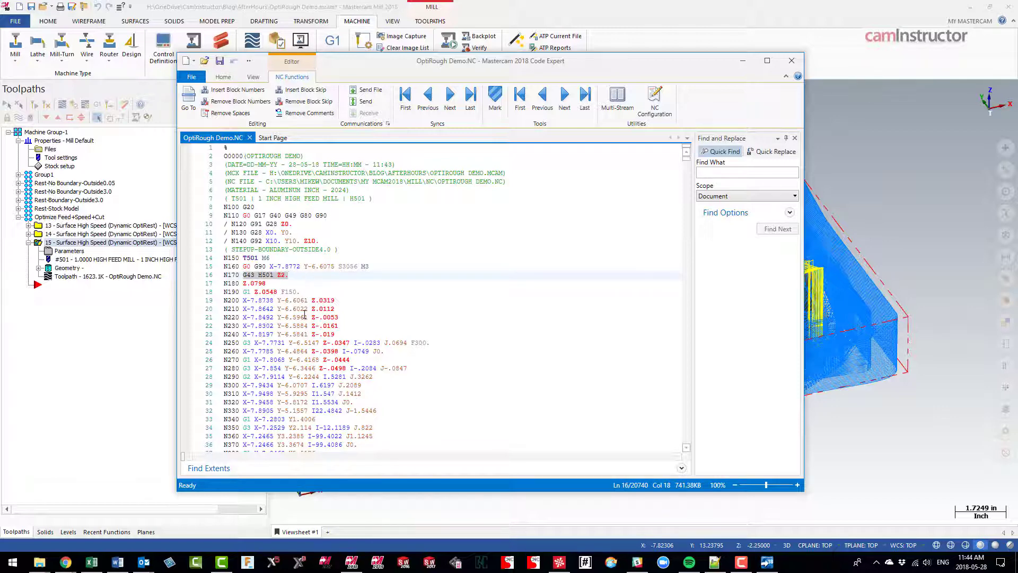
left_click_drag(243, 291, 414, 358)
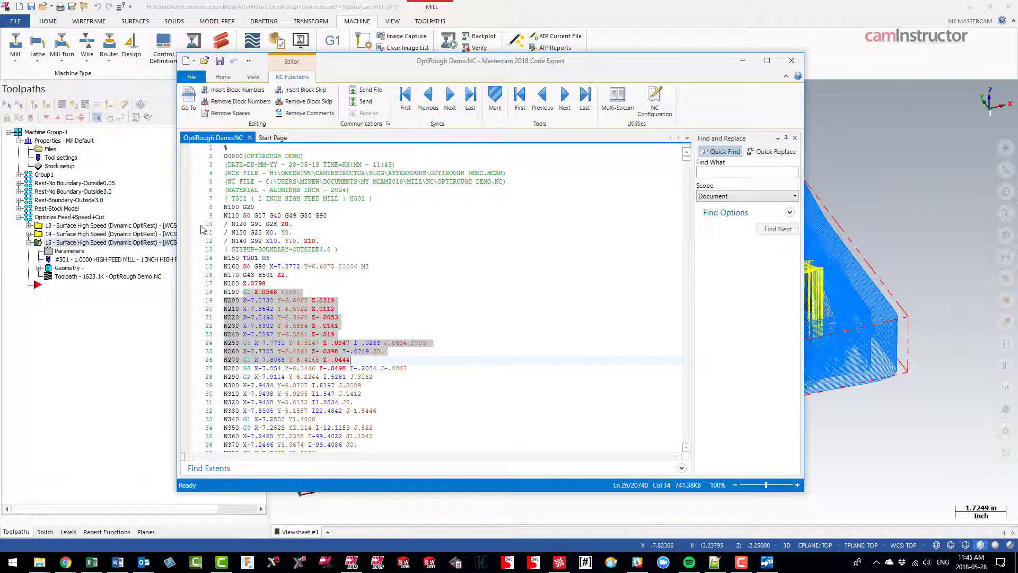
left_click(329, 237)
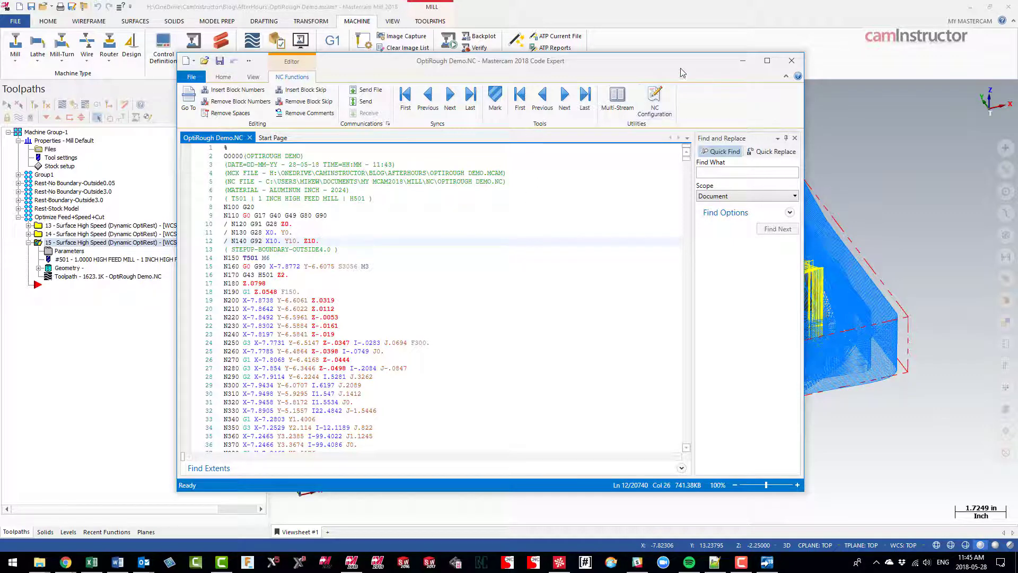
left_click(779, 63)
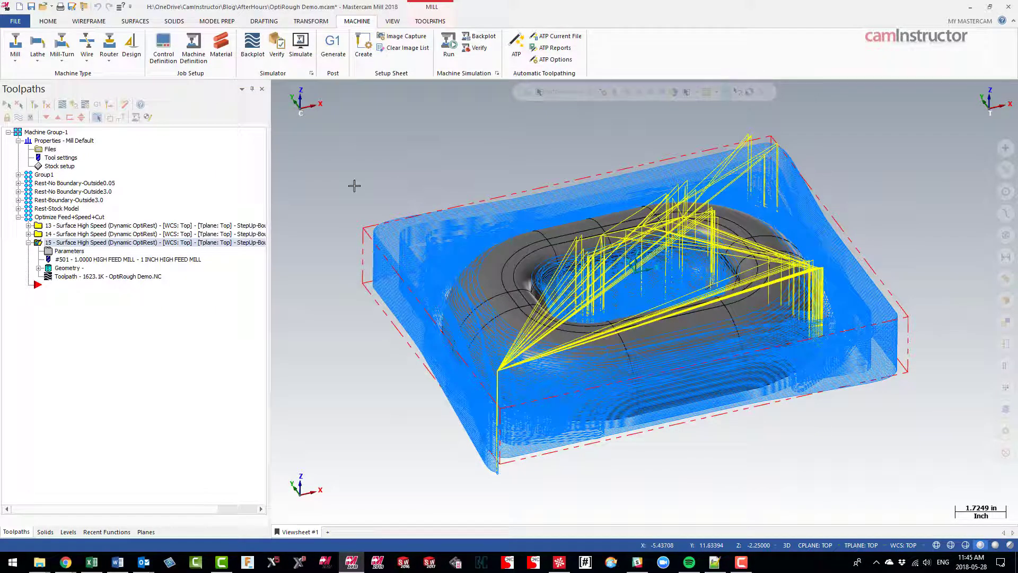
- Replace the group's machine with GENERIC HAAS 3X MILL.mcam-mmd from the Desktop Generic Haas folder and accept
left_click(51, 150)
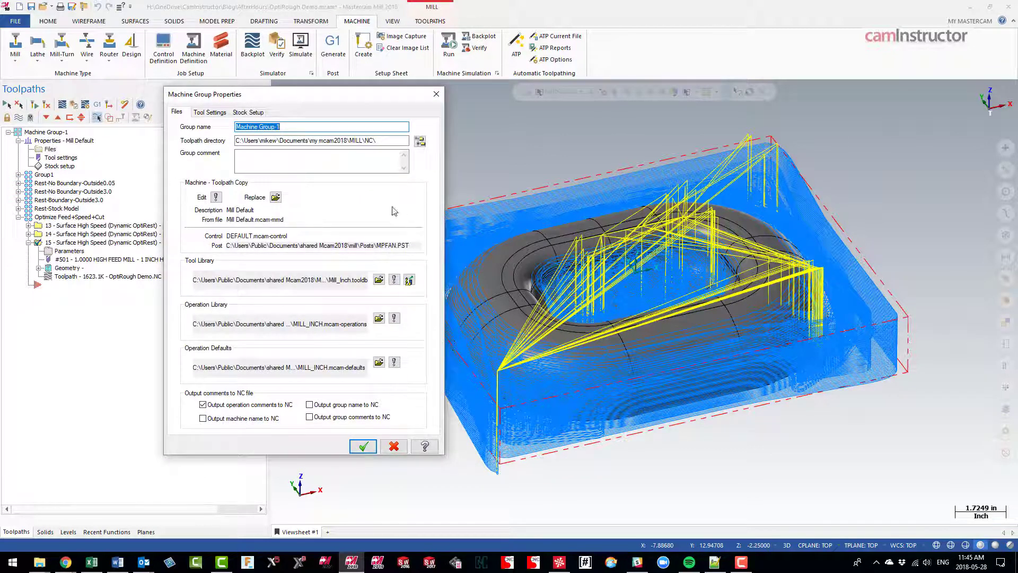
left_click(275, 199)
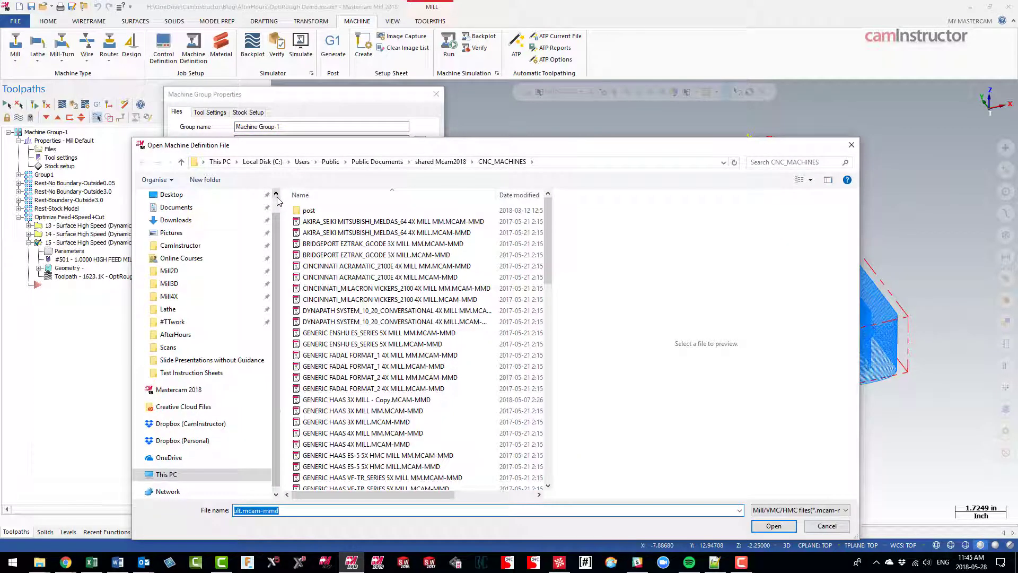
left_click(216, 201)
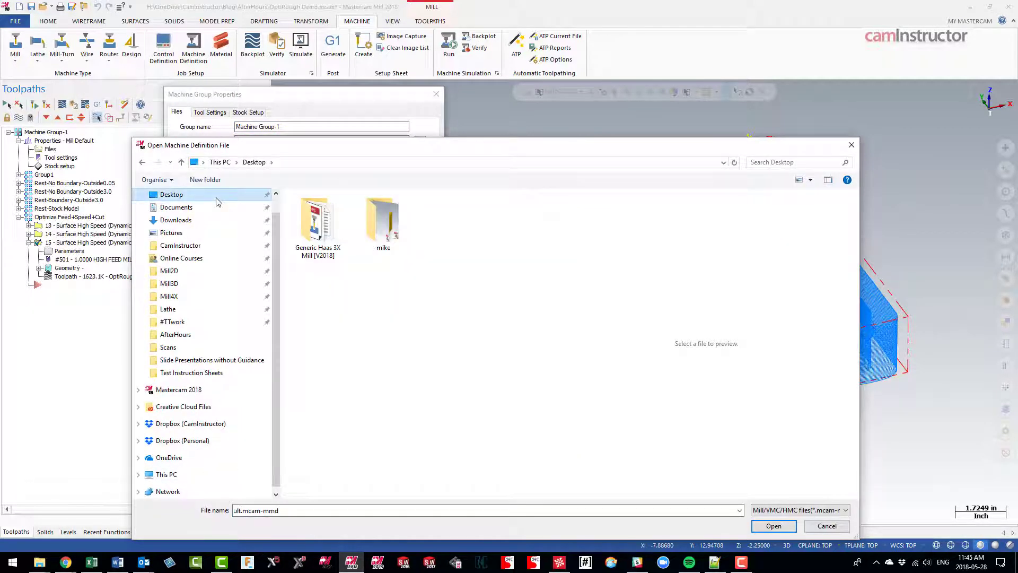
double_click(317, 225)
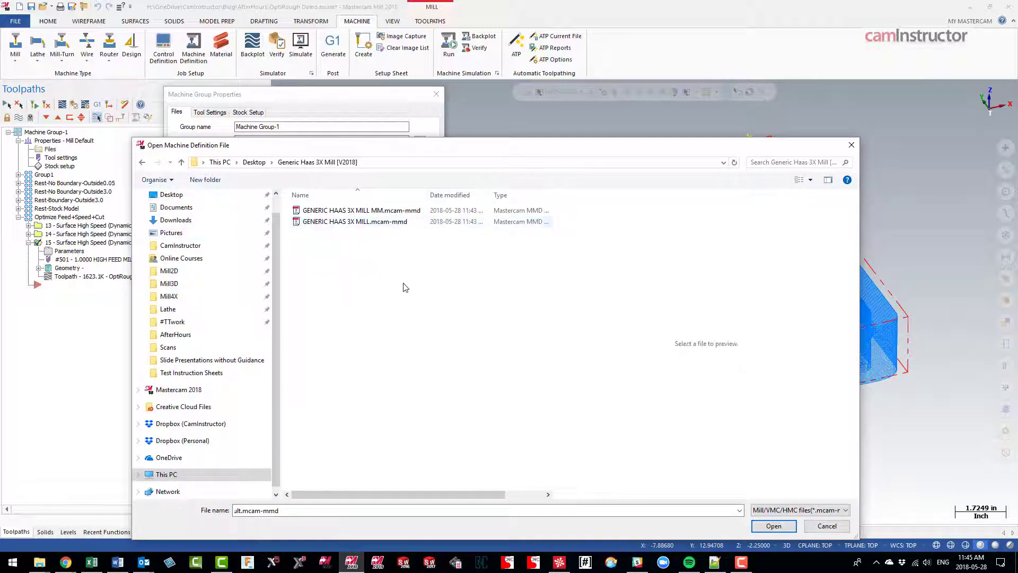
left_click(385, 222)
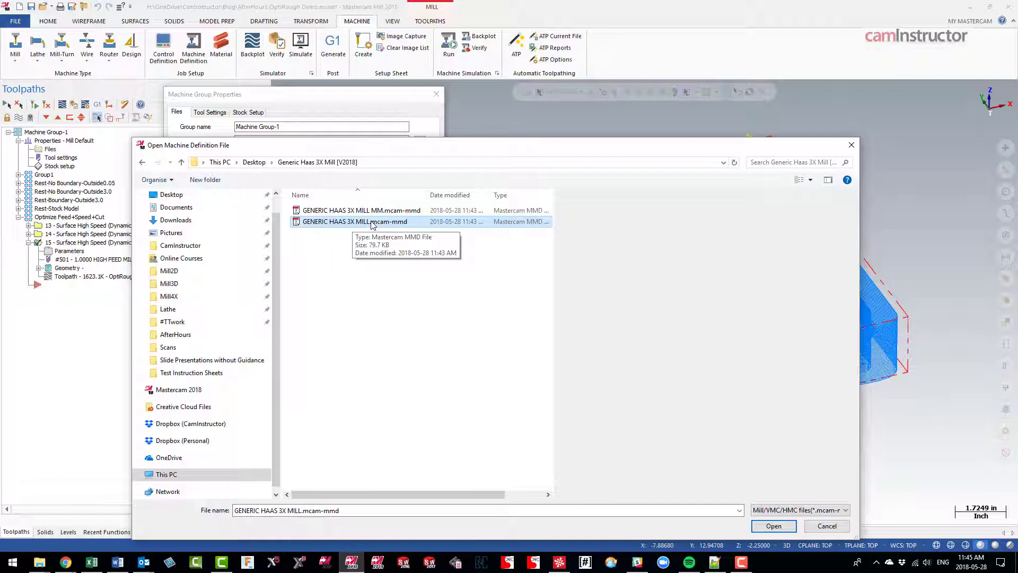
left_click(773, 526)
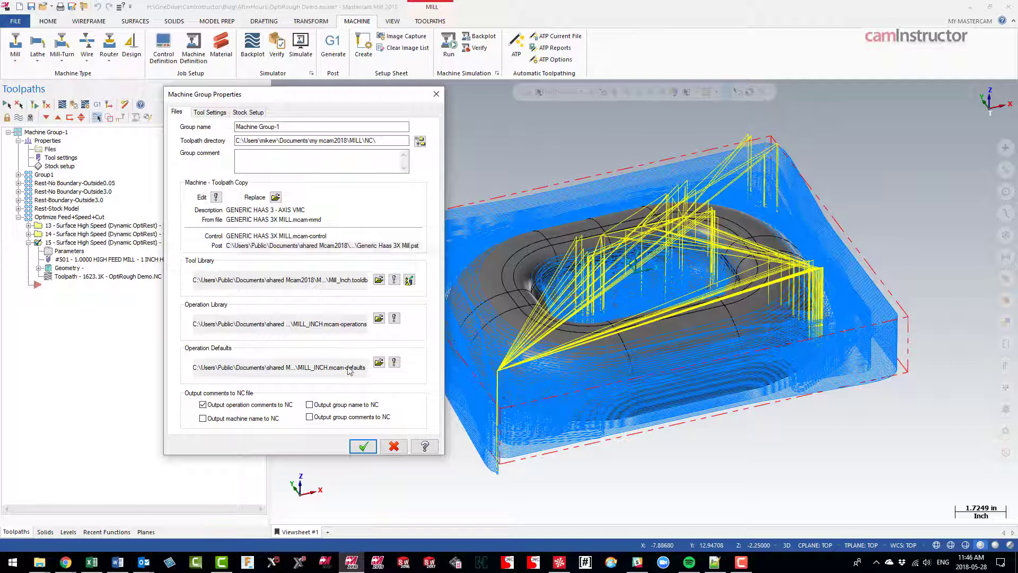
left_click(370, 448)
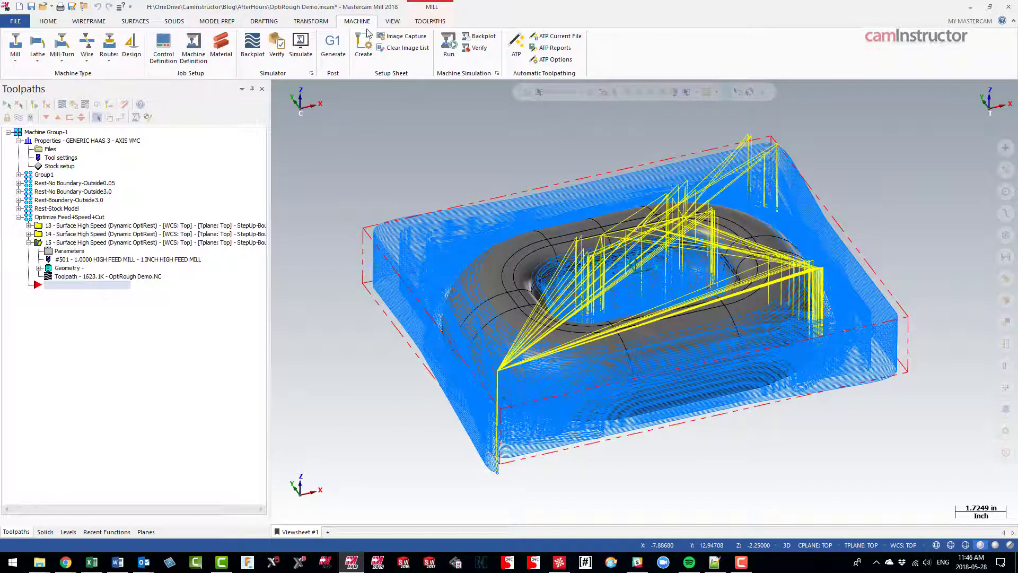
- Edit the machine definition and link GENERIC HAAS 3X MILL.mcam-control from Desktop > Generic Haas 3X Mill [V2018]
left_click(195, 61)
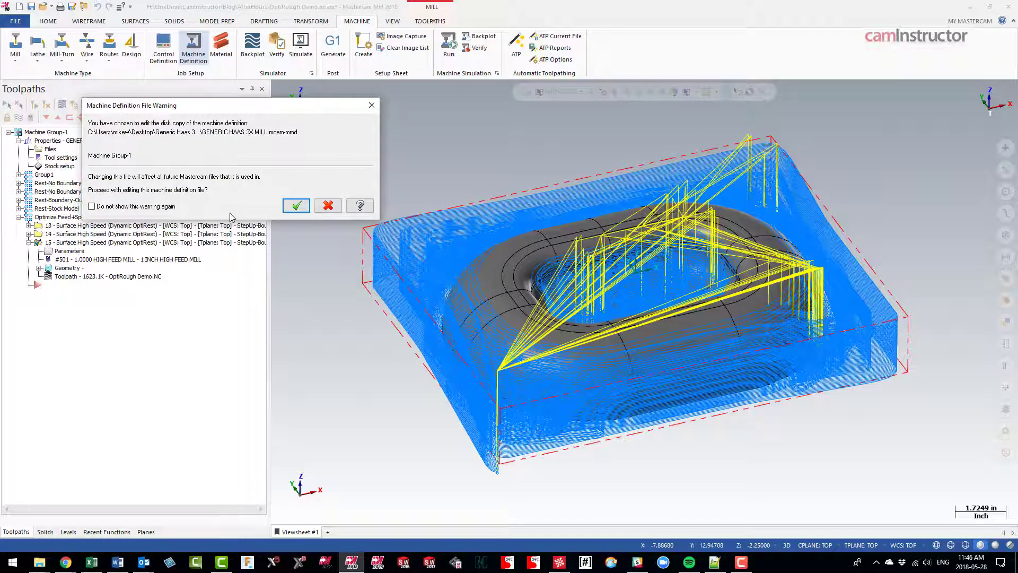
left_click_drag(225, 112, 254, 113)
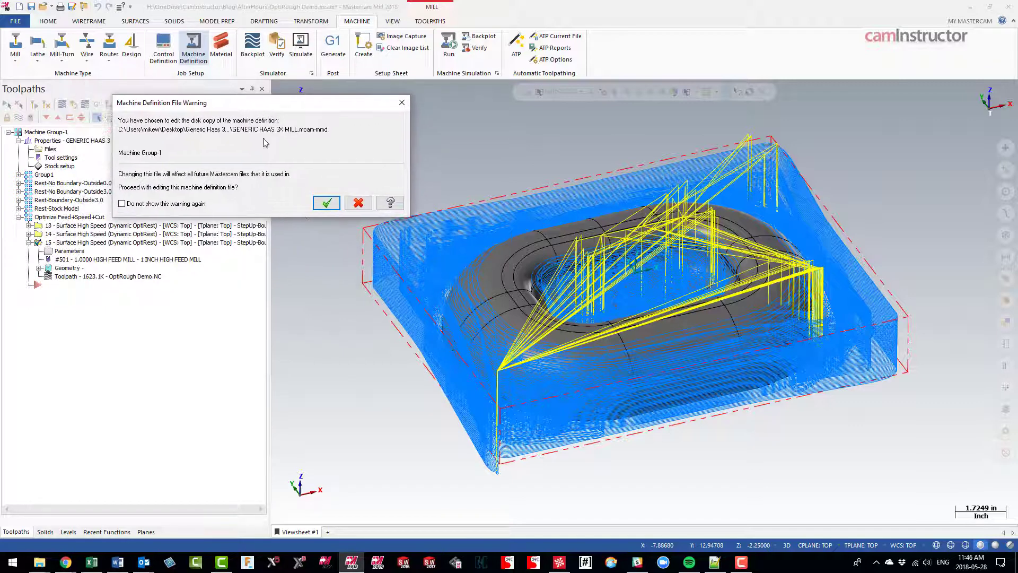
left_click(325, 205)
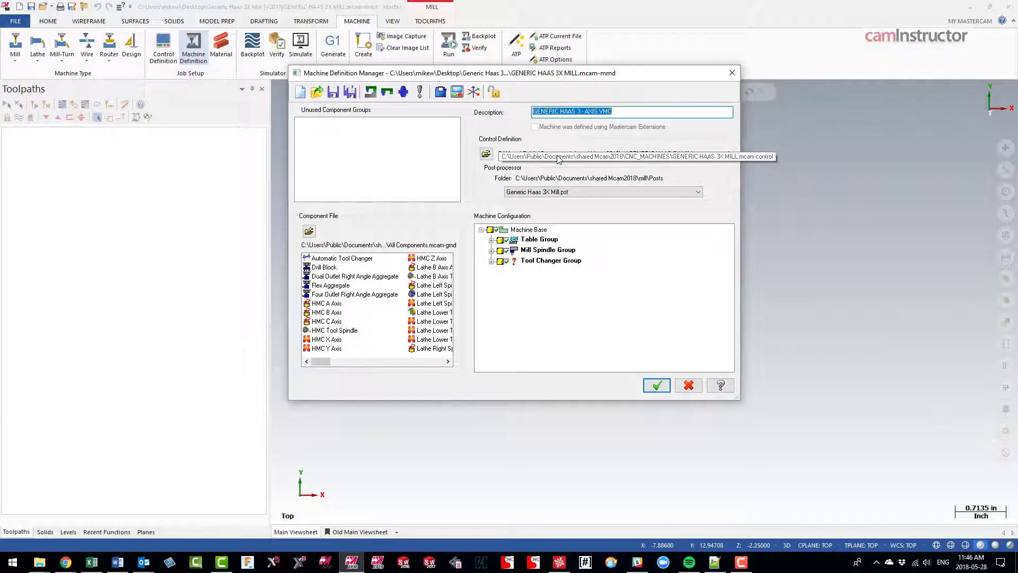
left_click(486, 154)
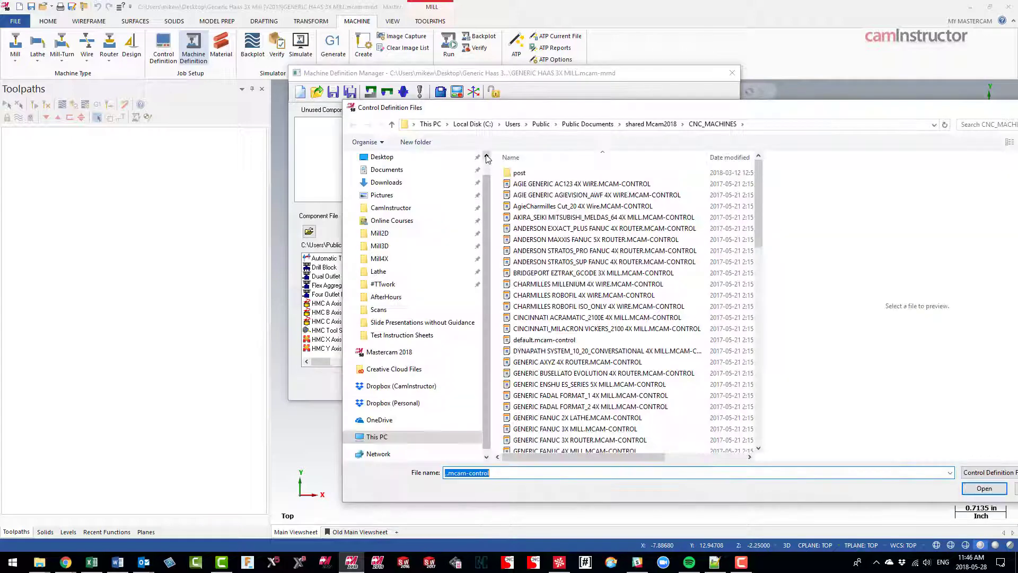
left_click(372, 155)
double_click(541, 184)
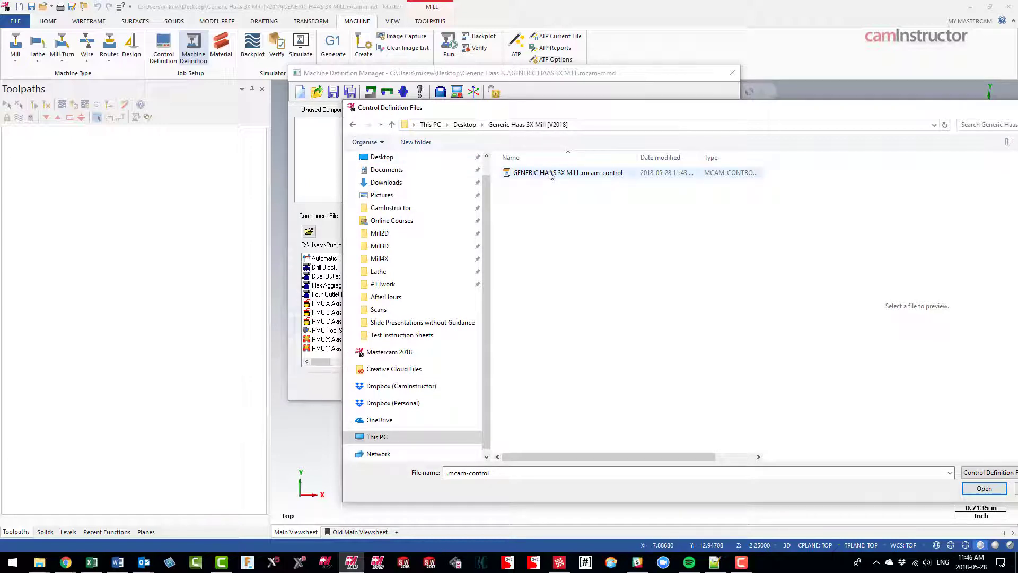
left_click(564, 173)
left_click(982, 487)
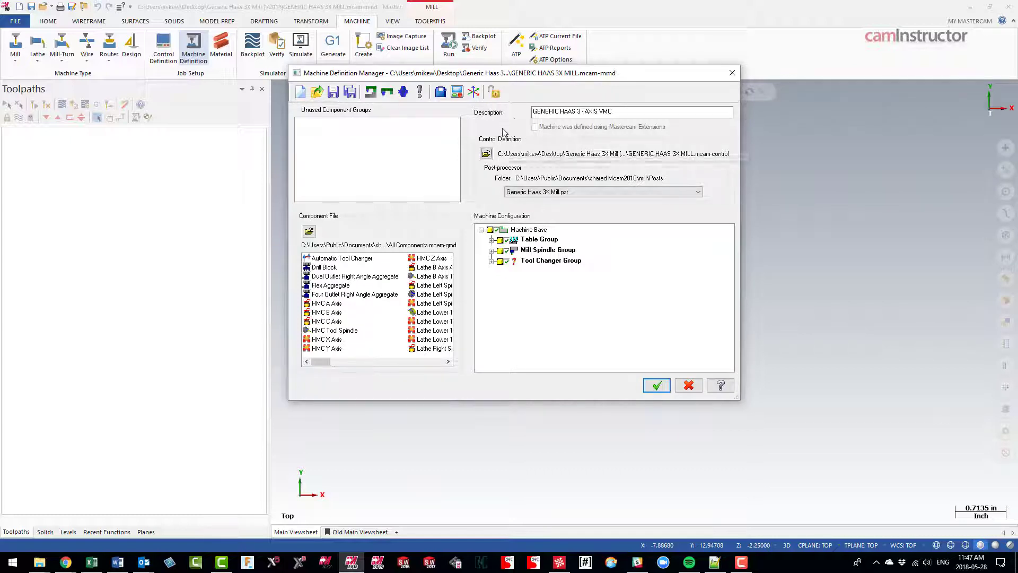
left_click_drag(636, 79, 622, 103)
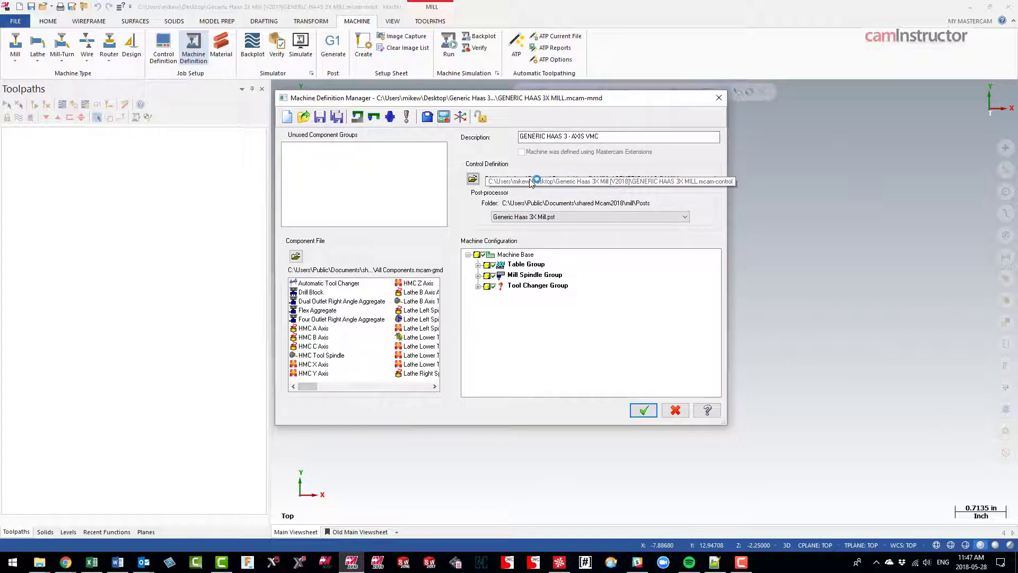
left_click(472, 179)
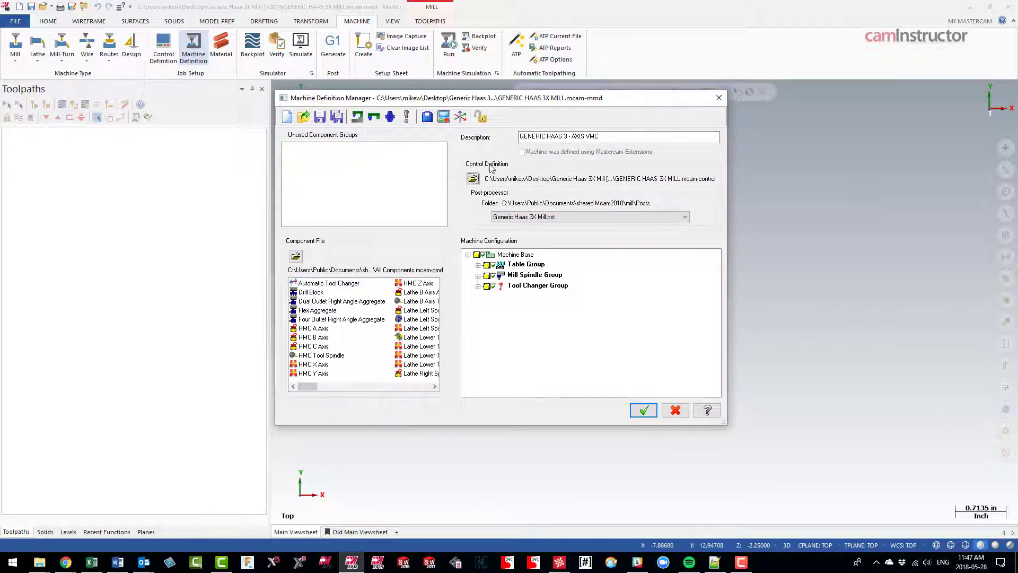
- Add the Desktop Generic Haas 3X Mill.pst file to the control definition's post processor list
left_click(443, 118)
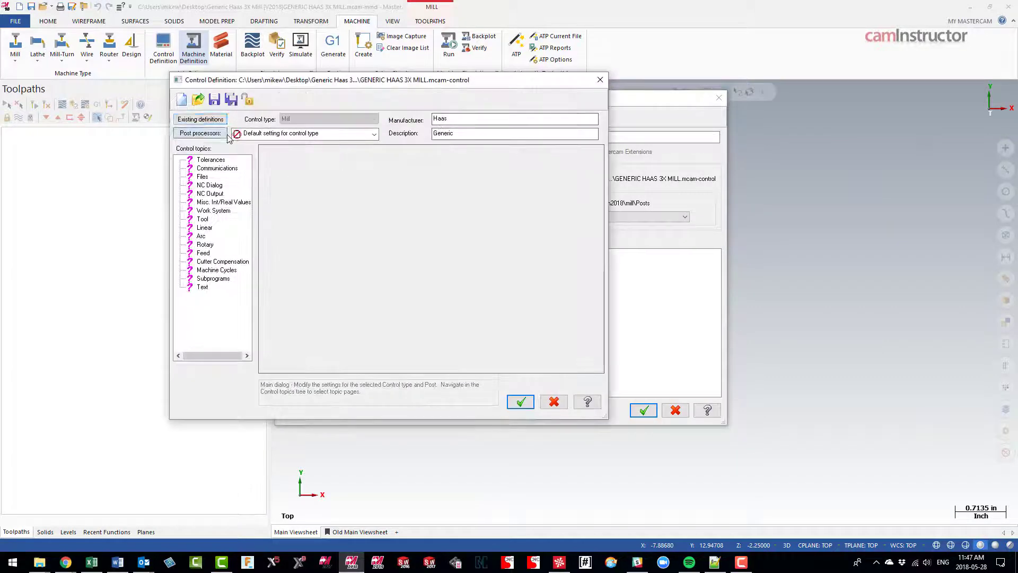
left_click(220, 134)
left_click(114, 249)
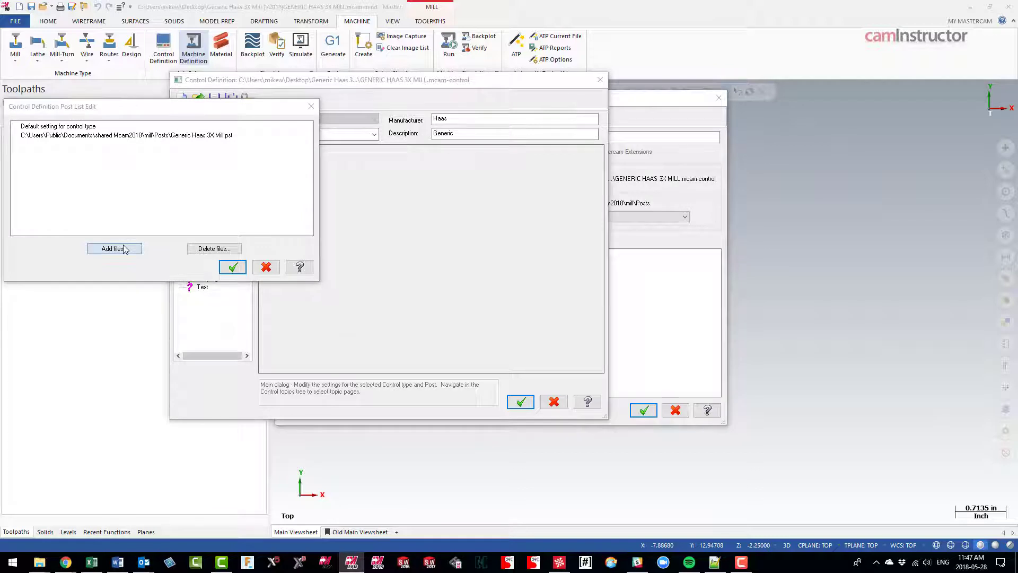
scroll(151, 167, "up", 1)
scroll(122, 154, "up", 3)
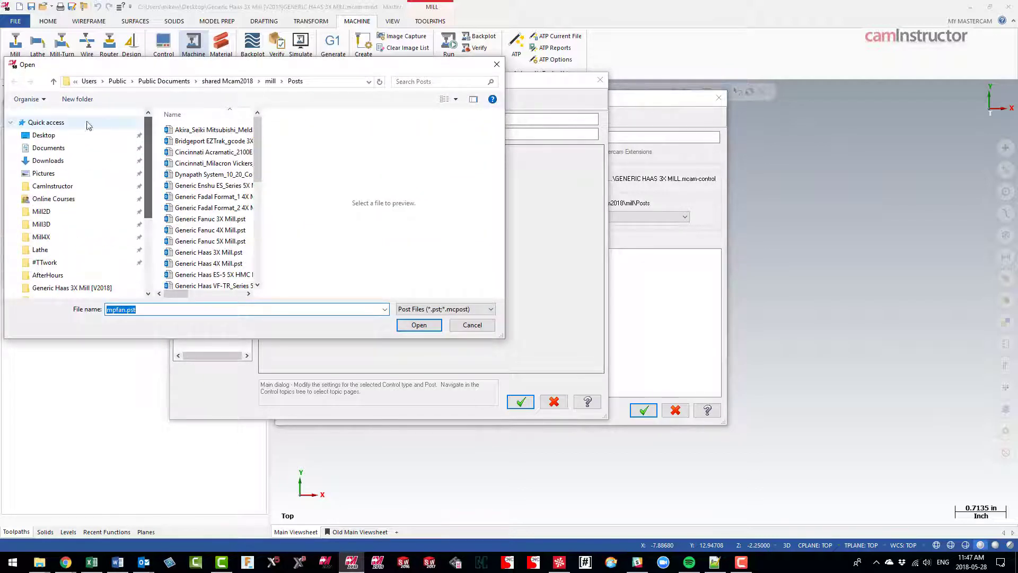
left_click(91, 135)
double_click(187, 142)
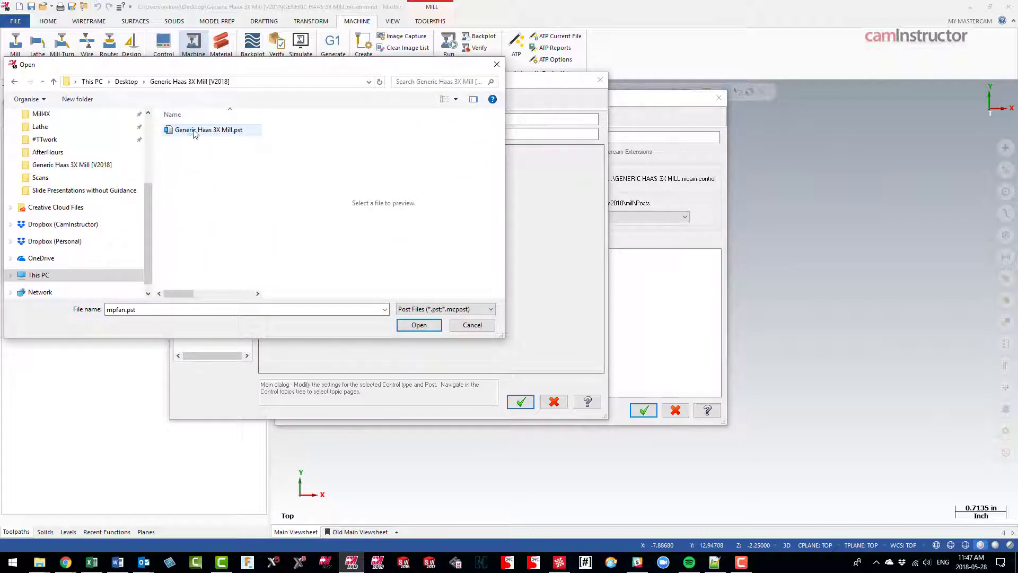
left_click(196, 131)
left_click(419, 324)
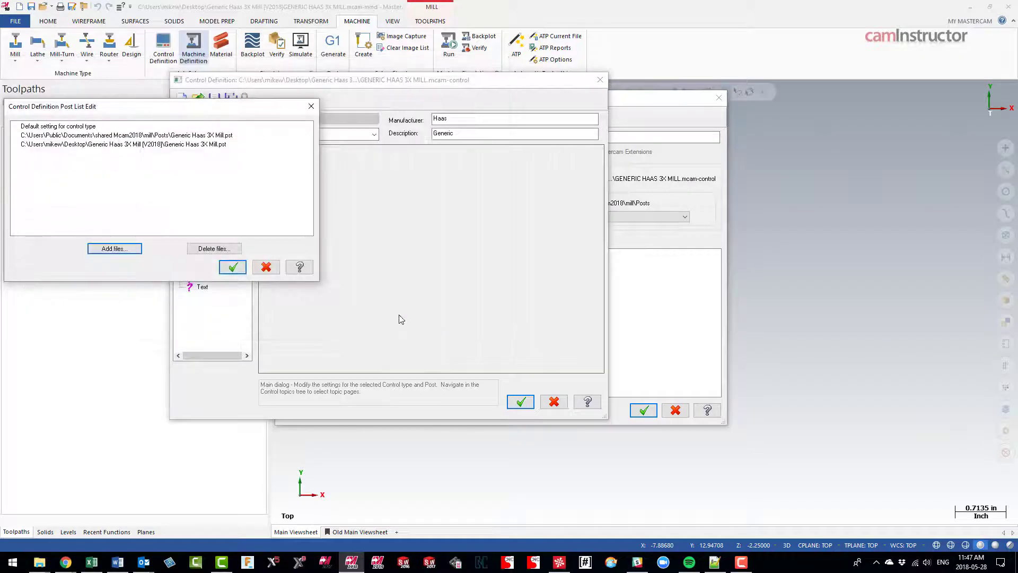
left_click(233, 267)
- Make Generic Haas 3X Mill.pst the active post and save the control definition changes
left_click(373, 135)
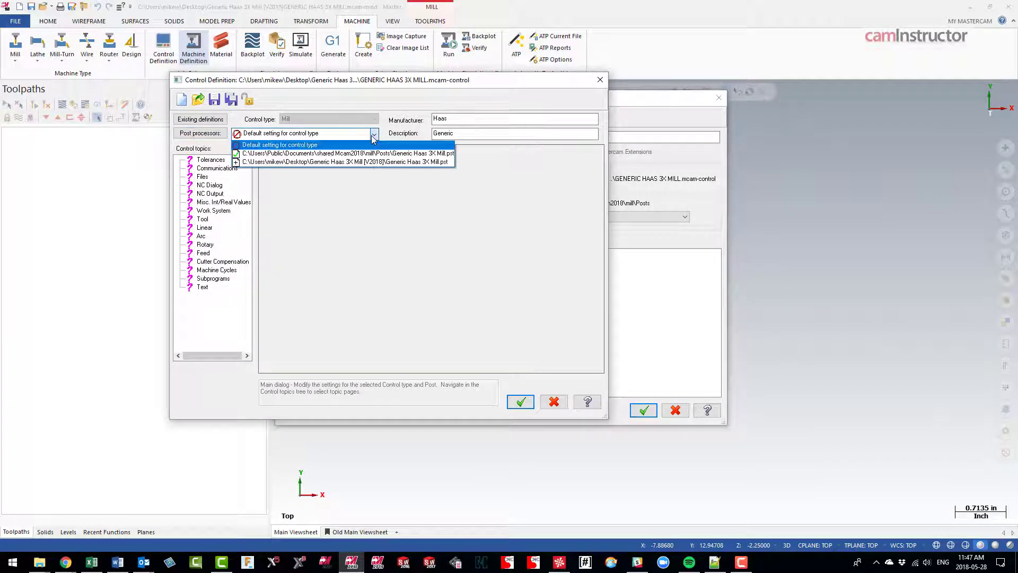
left_click(337, 162)
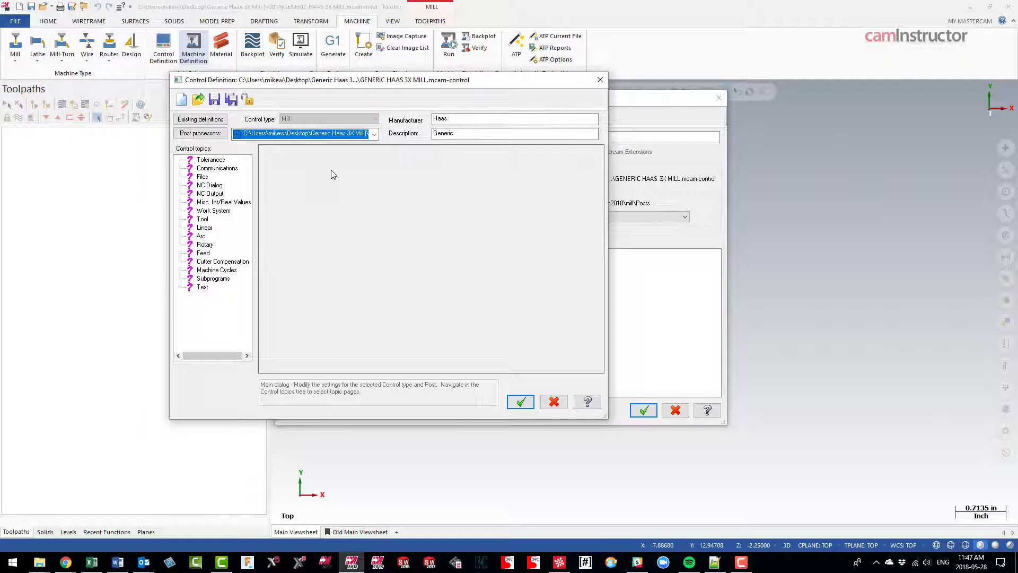
left_click(520, 401)
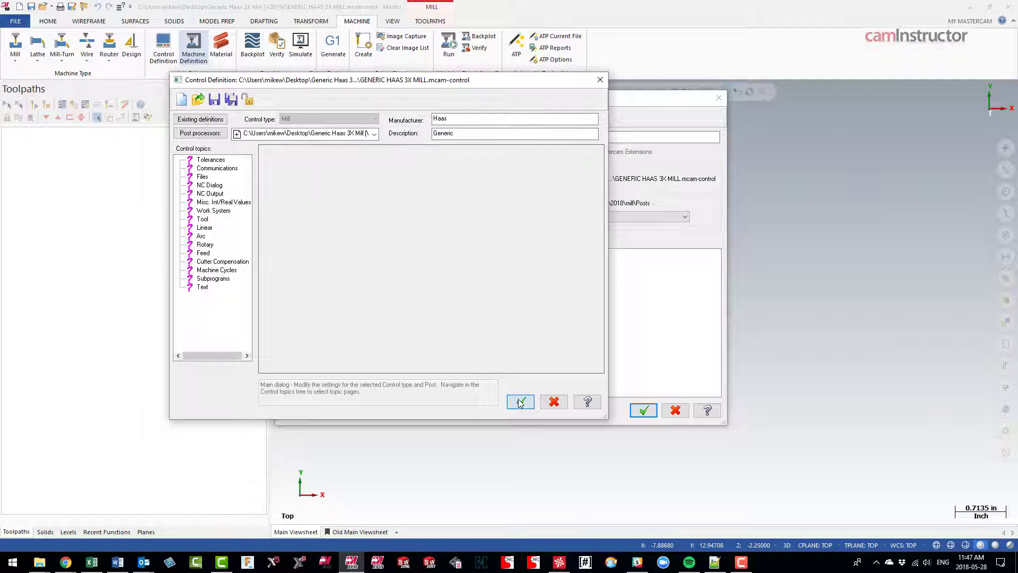
left_click(422, 282)
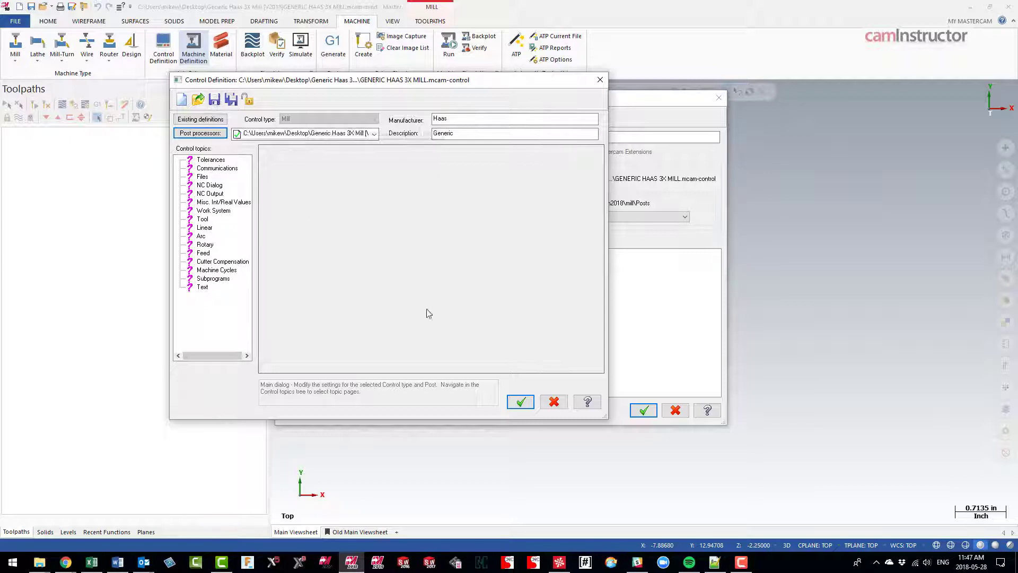
left_click(532, 401)
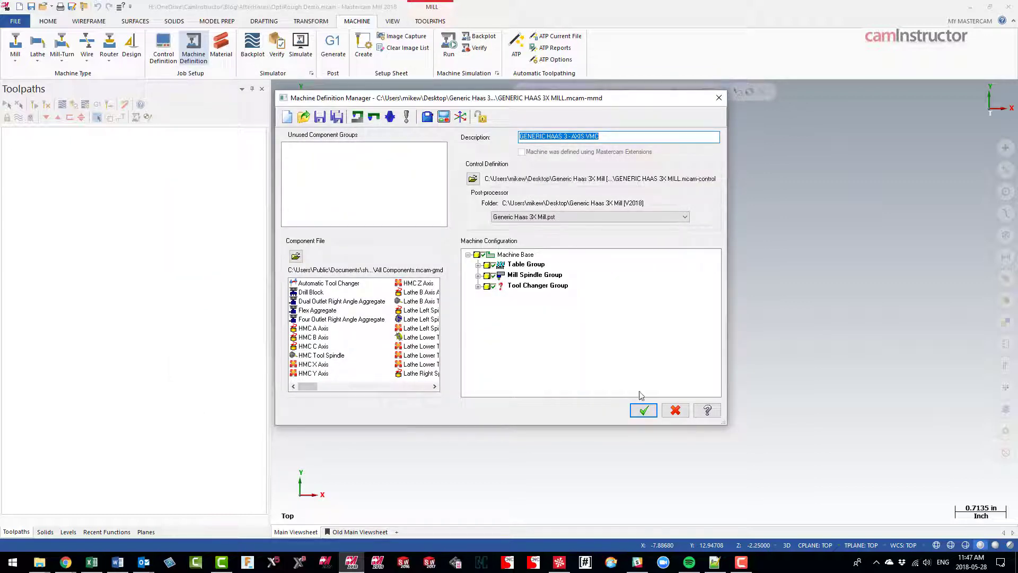
- Save the edited machine definition and replace Machine Group-1's machine with the GENERIC HAAS 3 - AXIS VMC
left_click(643, 410)
left_click(491, 289)
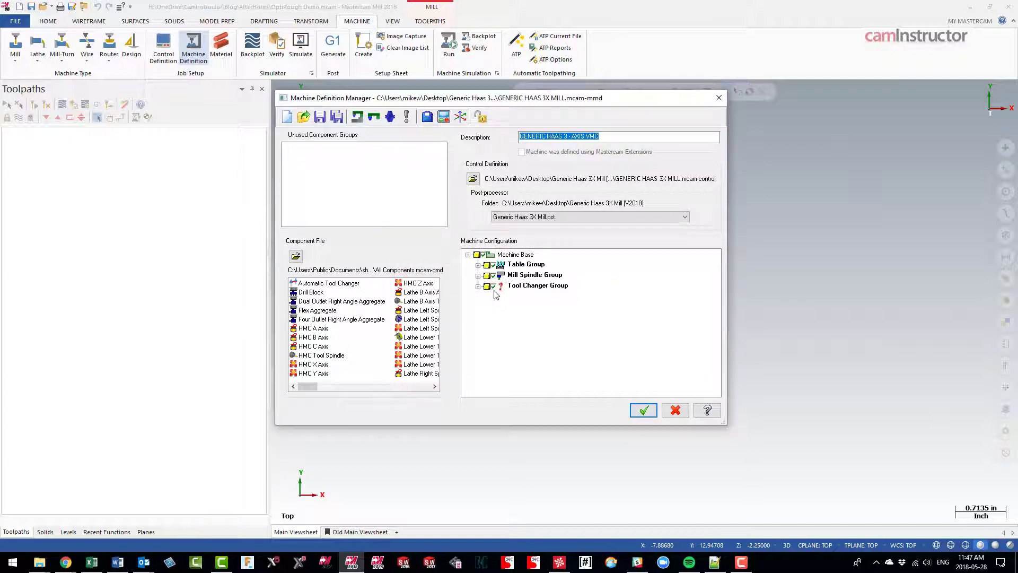
left_click(643, 409)
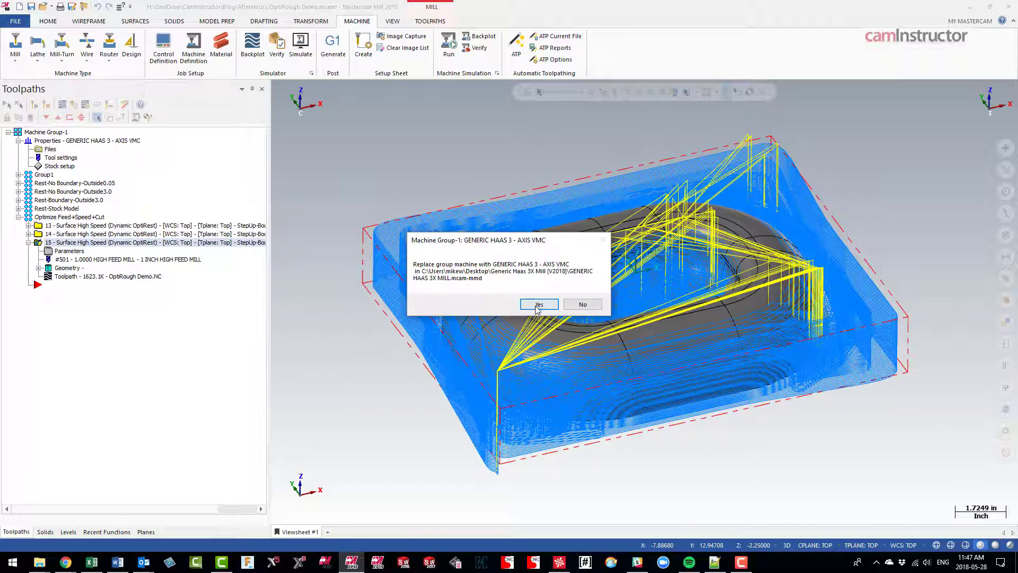
left_click(537, 307)
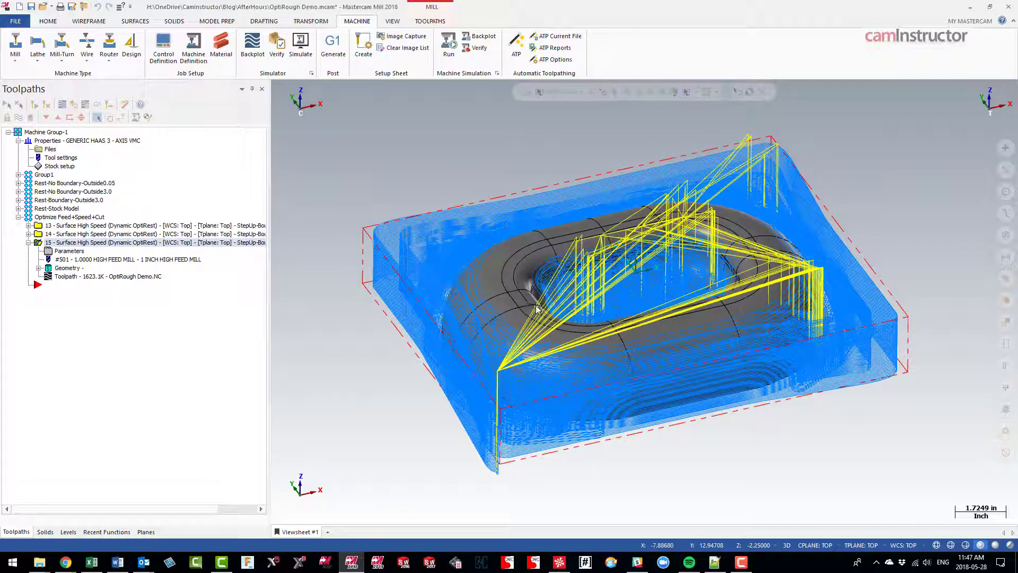